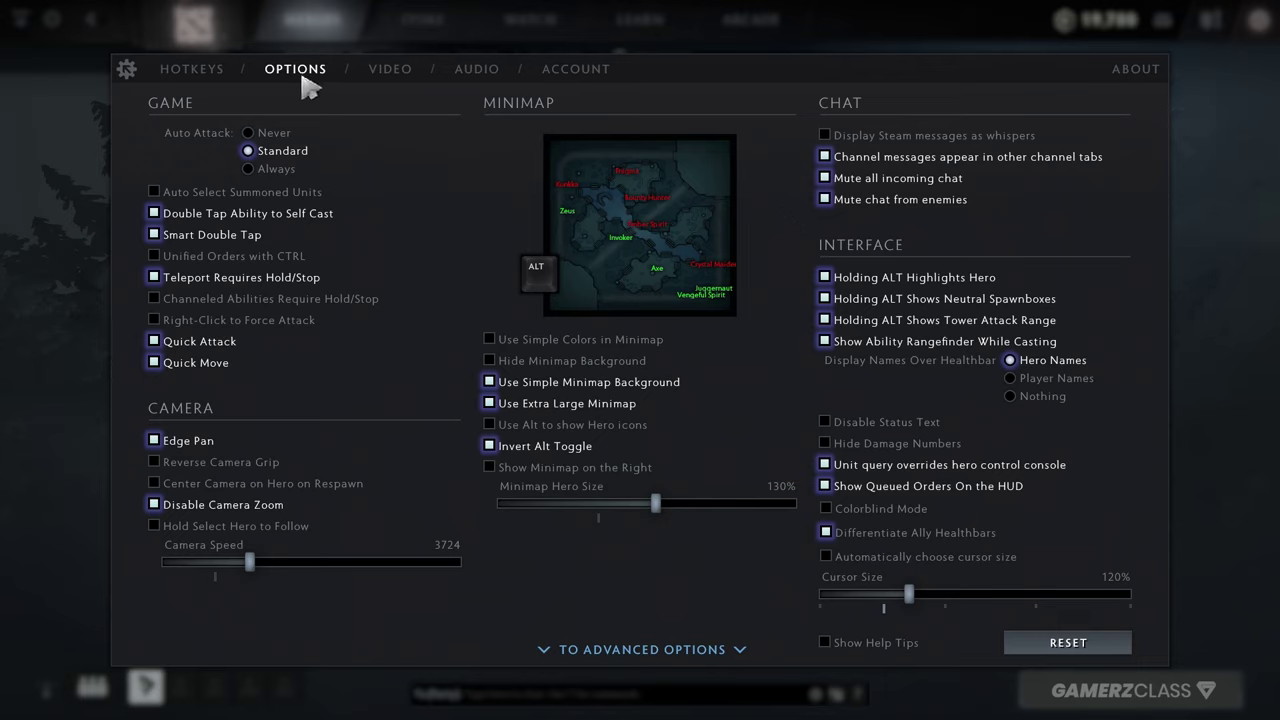
pyautogui.moveTo(277, 161)
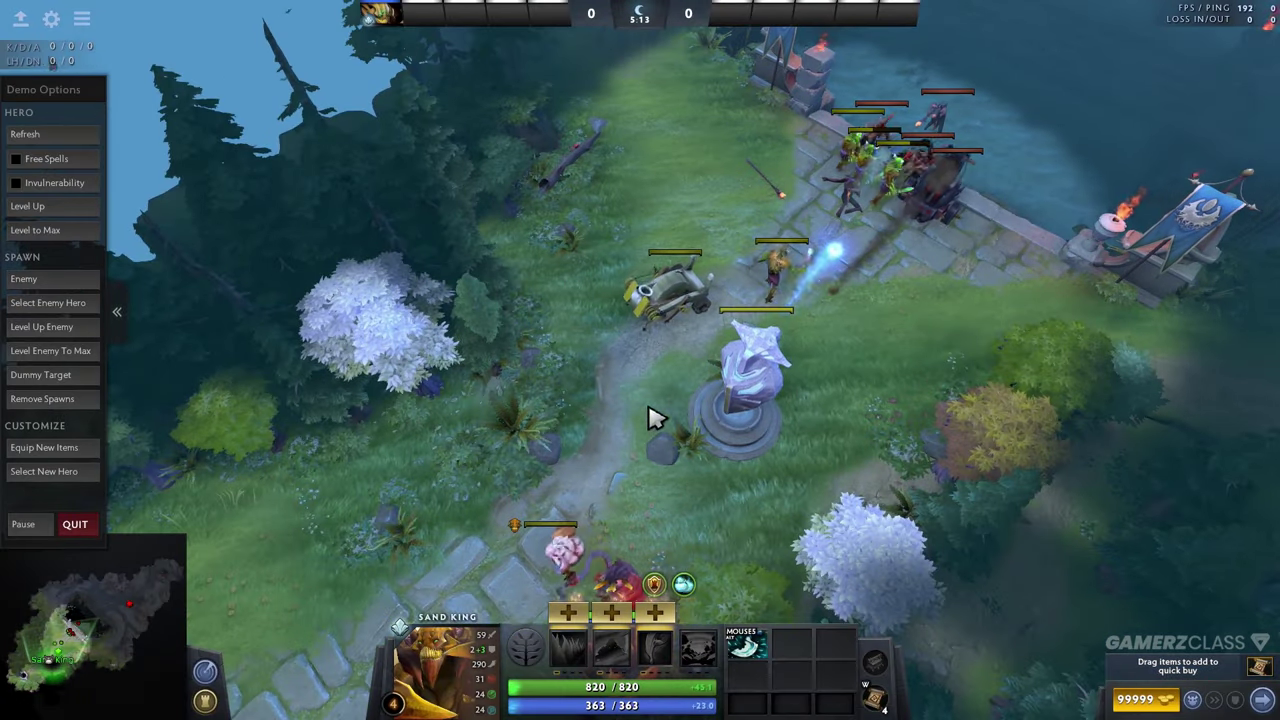
# Teleport Sand King to the lane tower with the TP scroll, then walk him down the stone path
pyautogui.press('t')
pyautogui.click(723, 109)
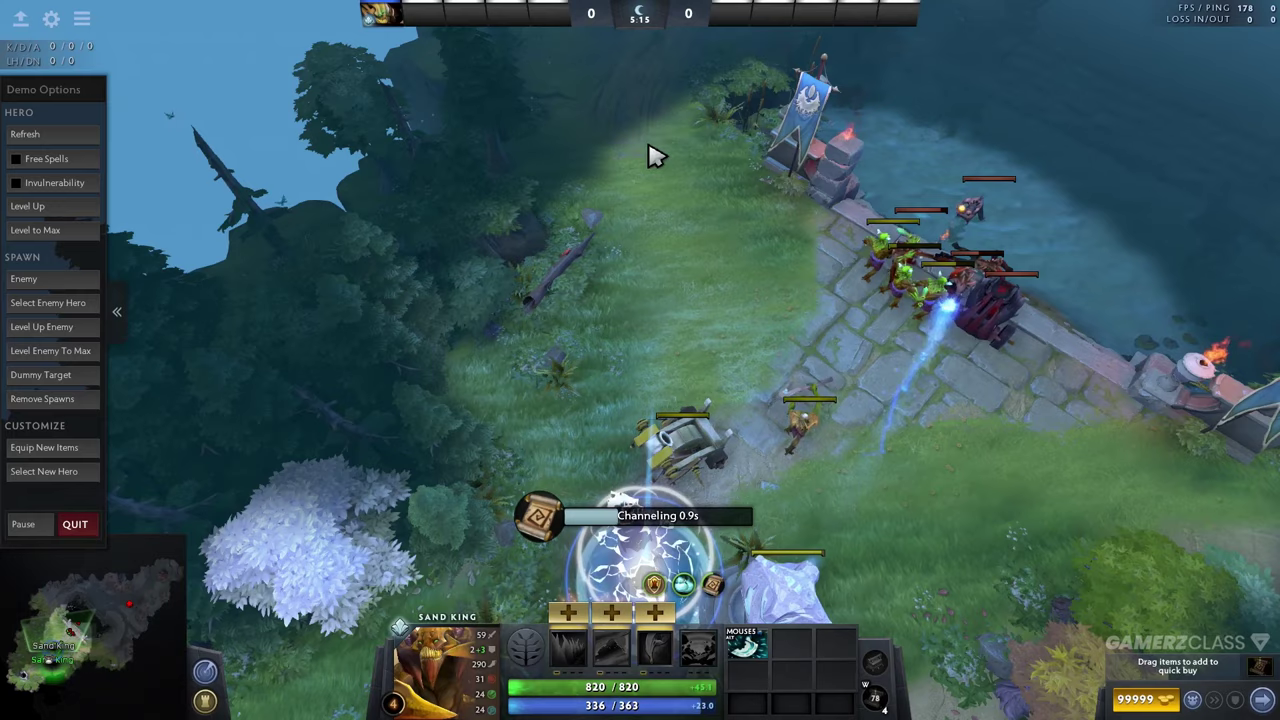
pyautogui.rightClick(520, 485)
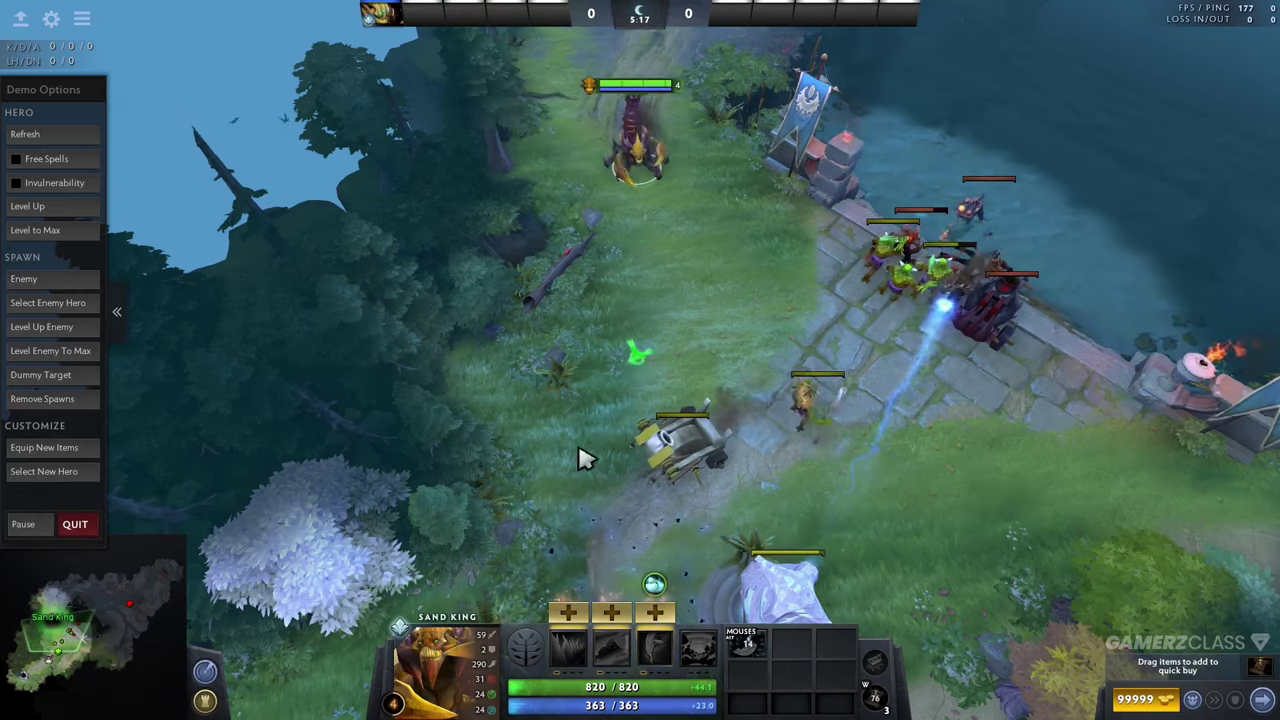
pyautogui.rightClick(625, 460)
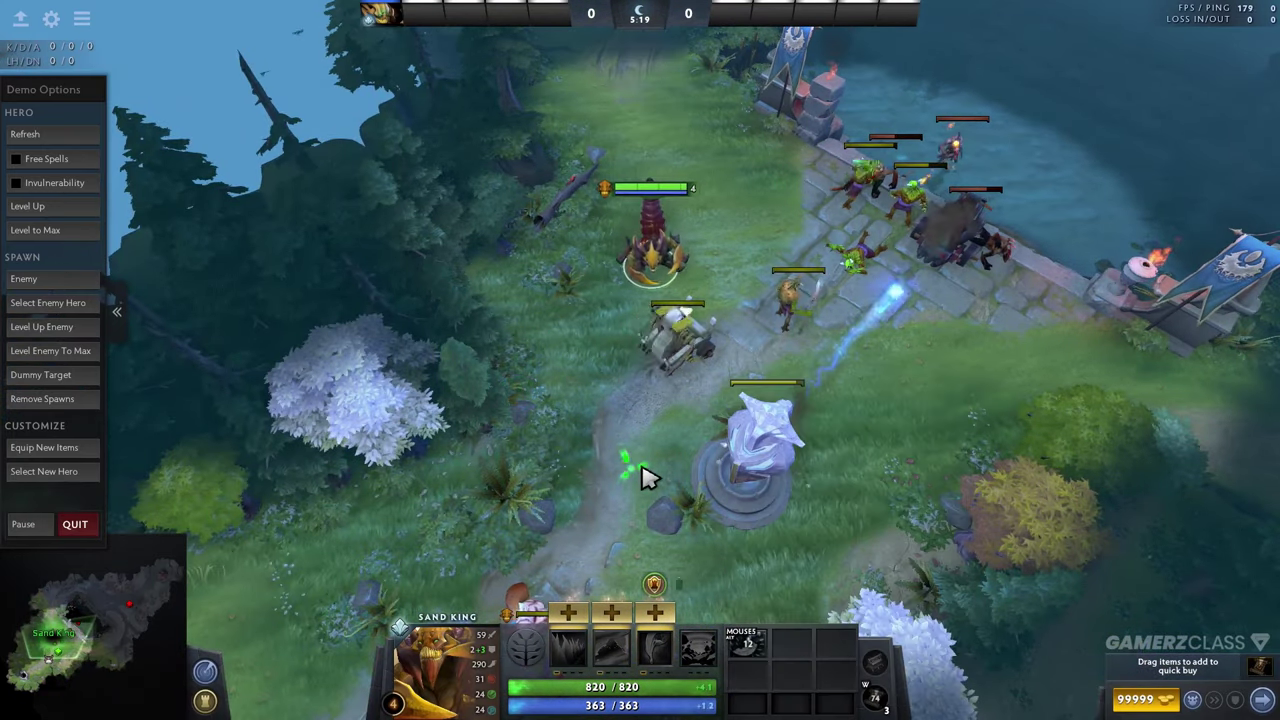
pyautogui.rightClick(582, 462)
pyautogui.rightClick(598, 540)
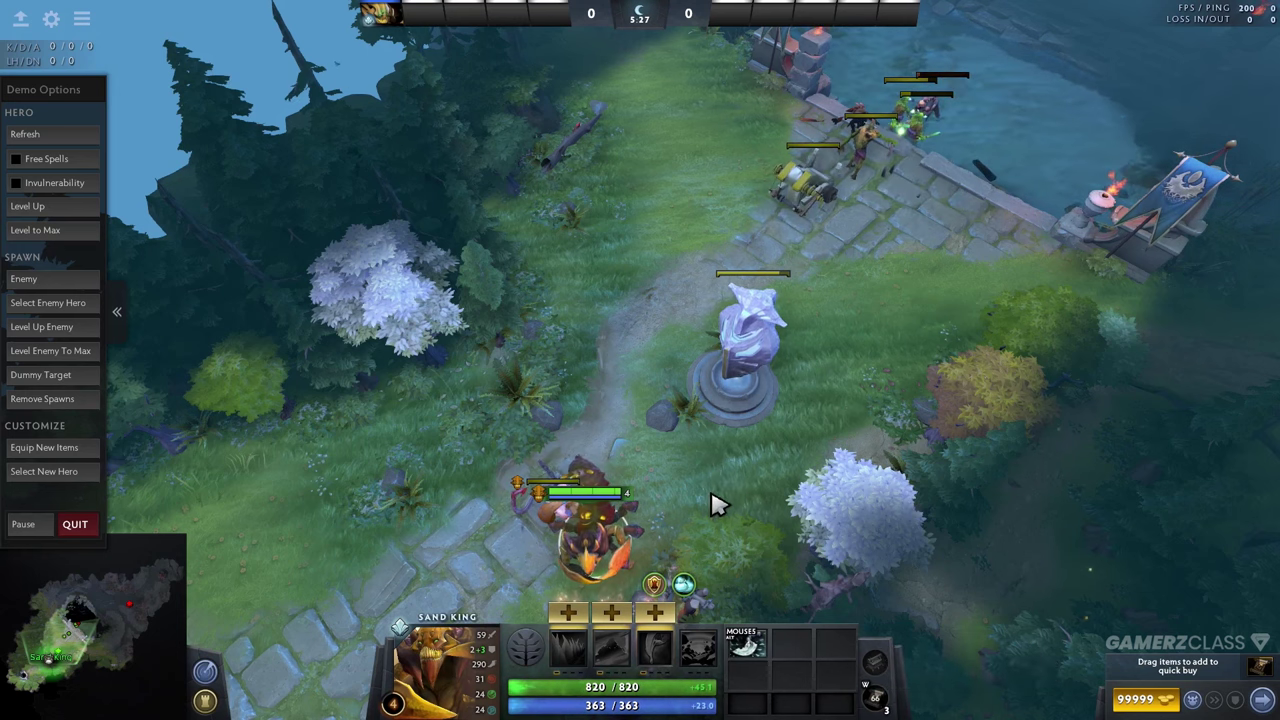
pyautogui.rightClick(714, 540)
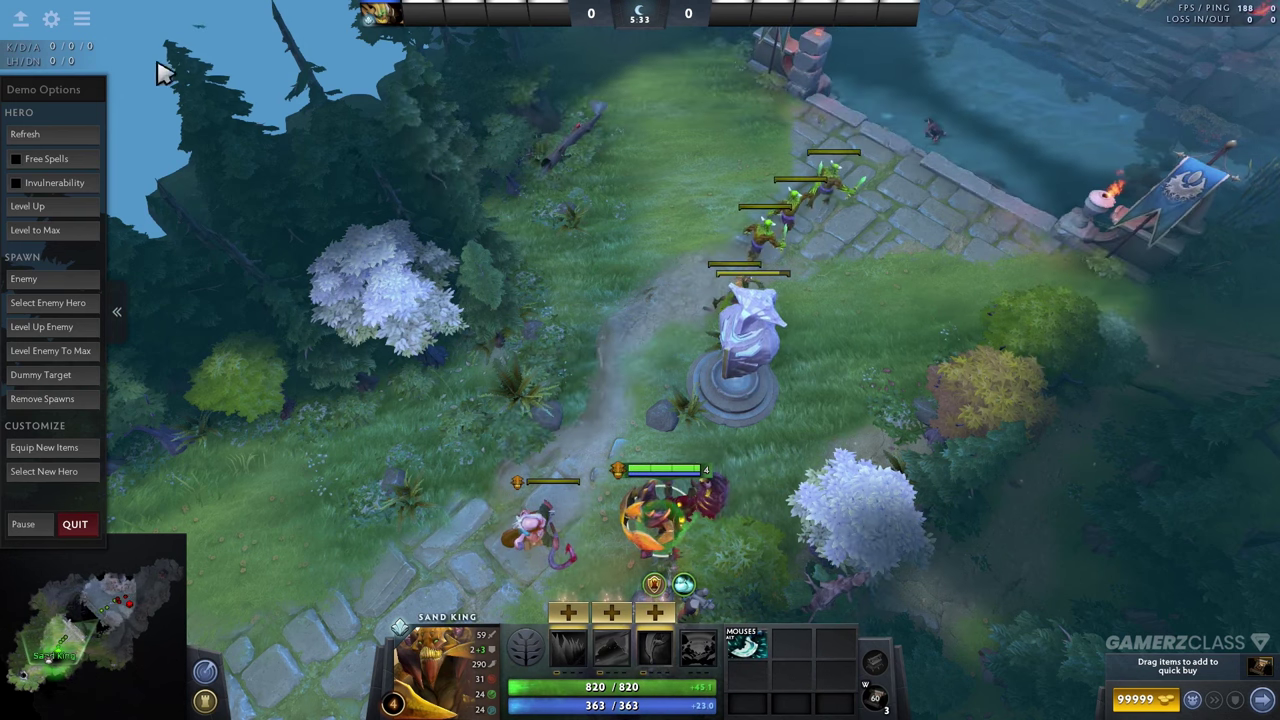
# Leave the demo match for the dashboard and reopen settings on the Options page
pyautogui.click(20, 22)
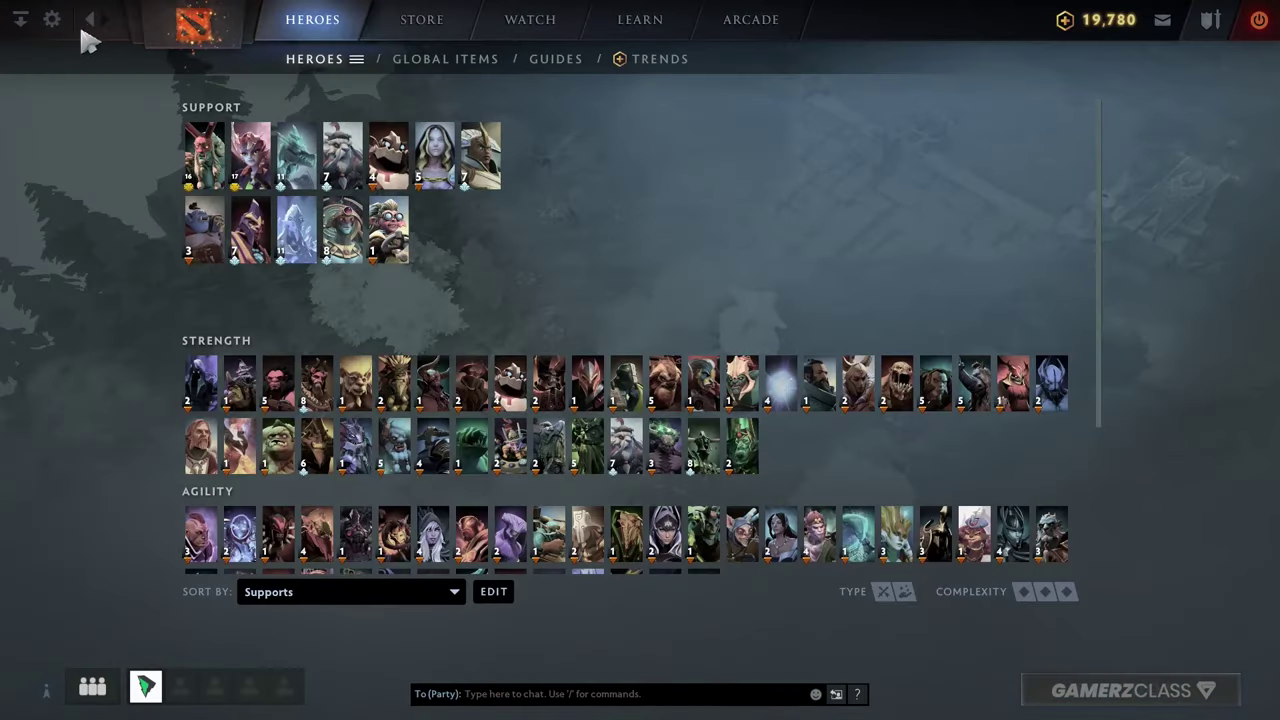
pyautogui.click(51, 19)
pyautogui.click(312, 72)
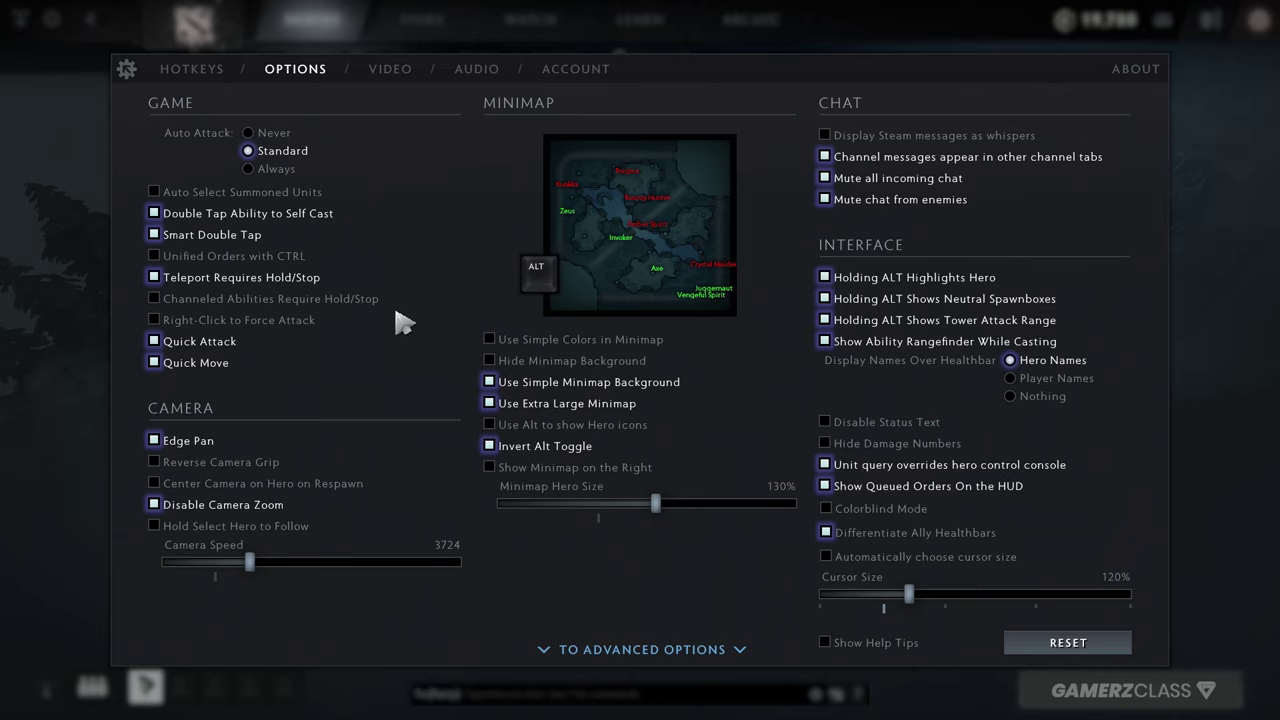
pyautogui.moveTo(360, 310)
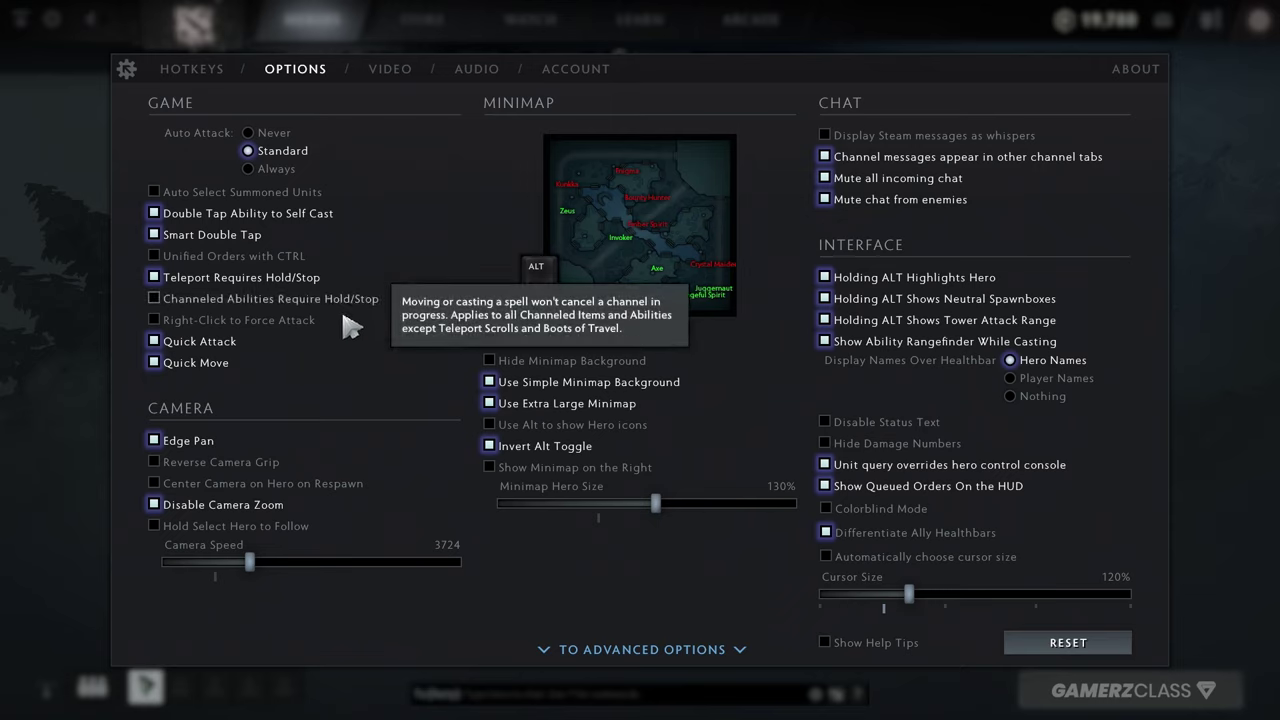
pyautogui.moveTo(265, 325)
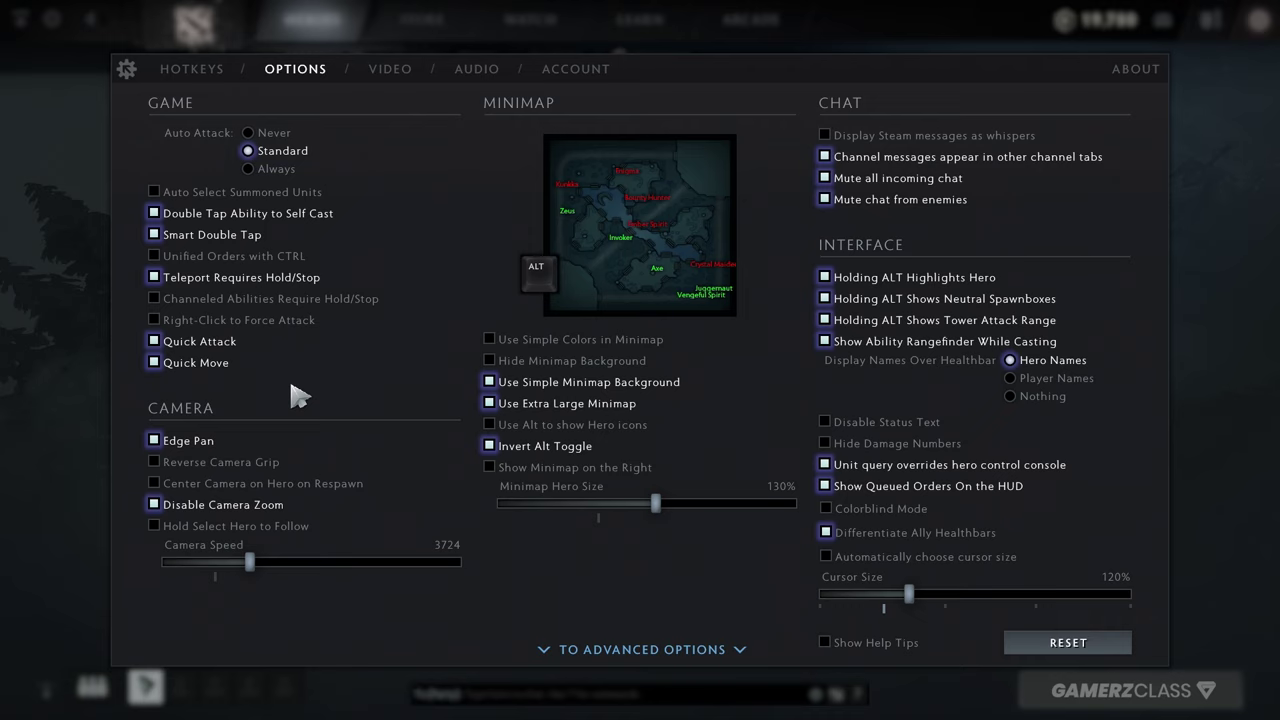
pyautogui.moveTo(281, 330)
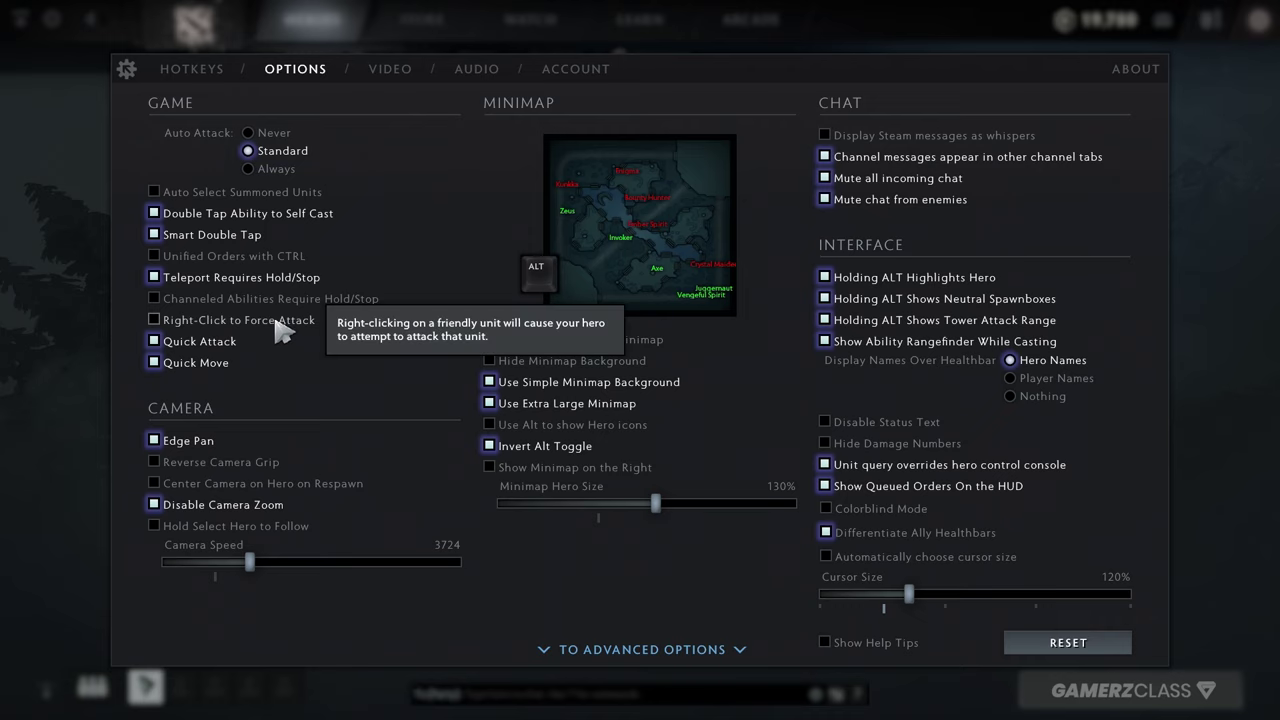
pyautogui.moveTo(217, 372)
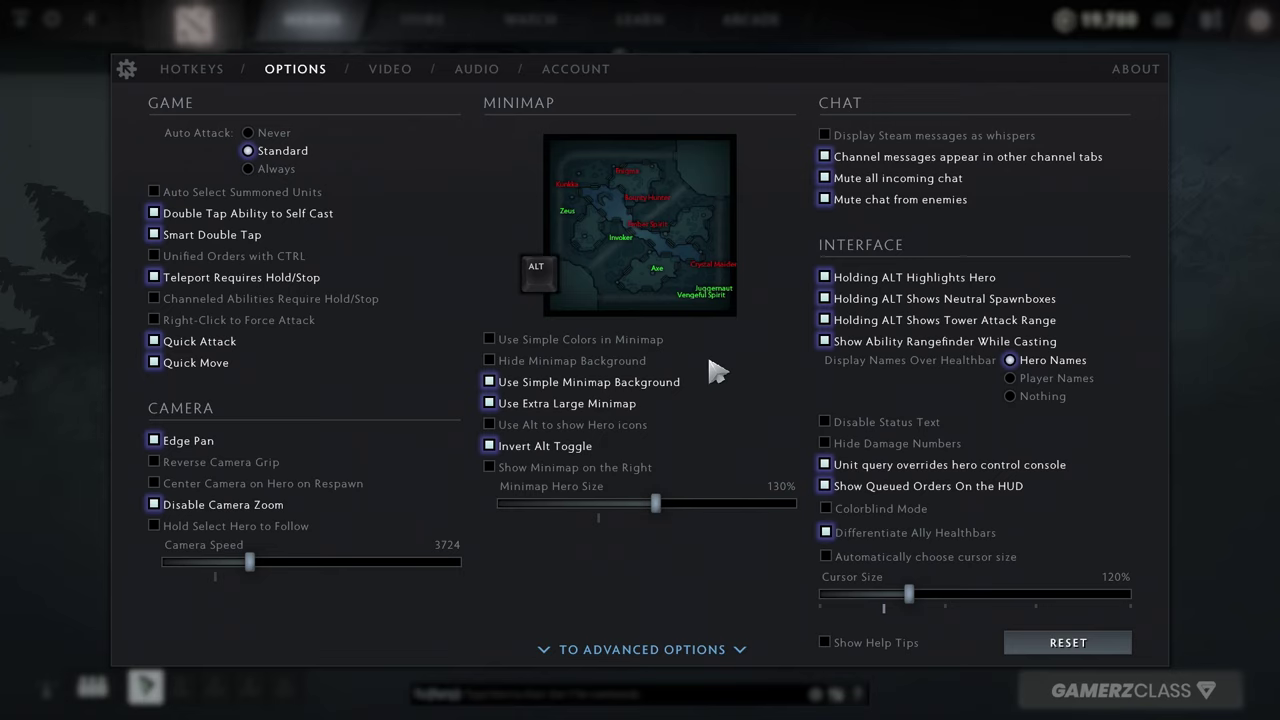
# Preview the minimap without its simple background and with it hidden, then restore the background
pyautogui.click(587, 381)
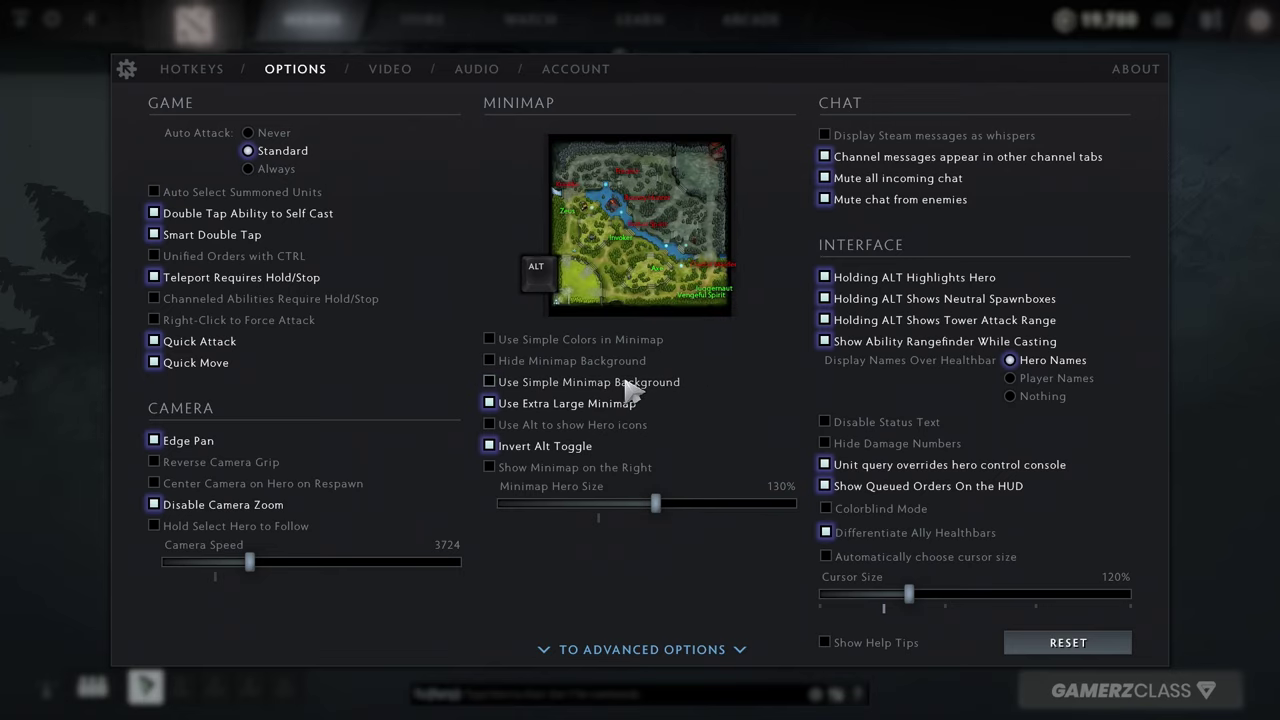
pyautogui.click(590, 381)
pyautogui.click(610, 360)
pyautogui.click(607, 360)
# Enable Use Simple Colors in Minimap and uncheck Invert Alt Toggle, after briefly previewing per-hero colours
pyautogui.click(605, 339)
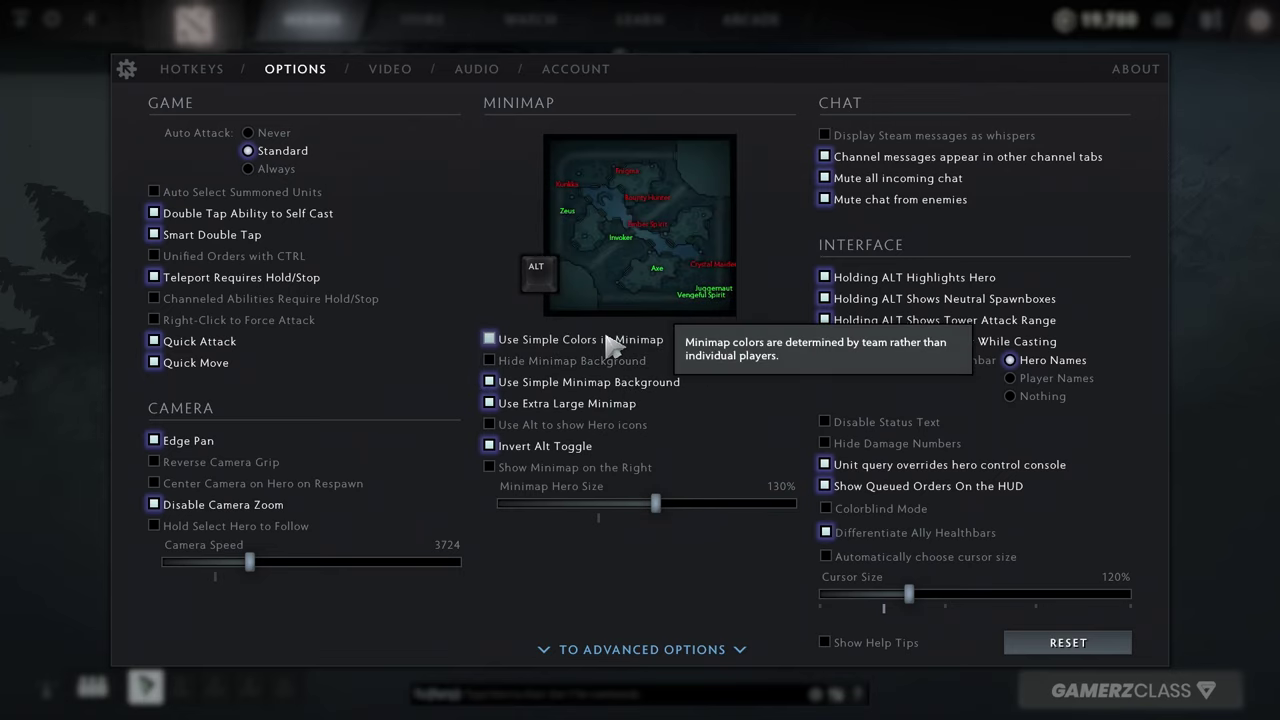
pyautogui.click(548, 446)
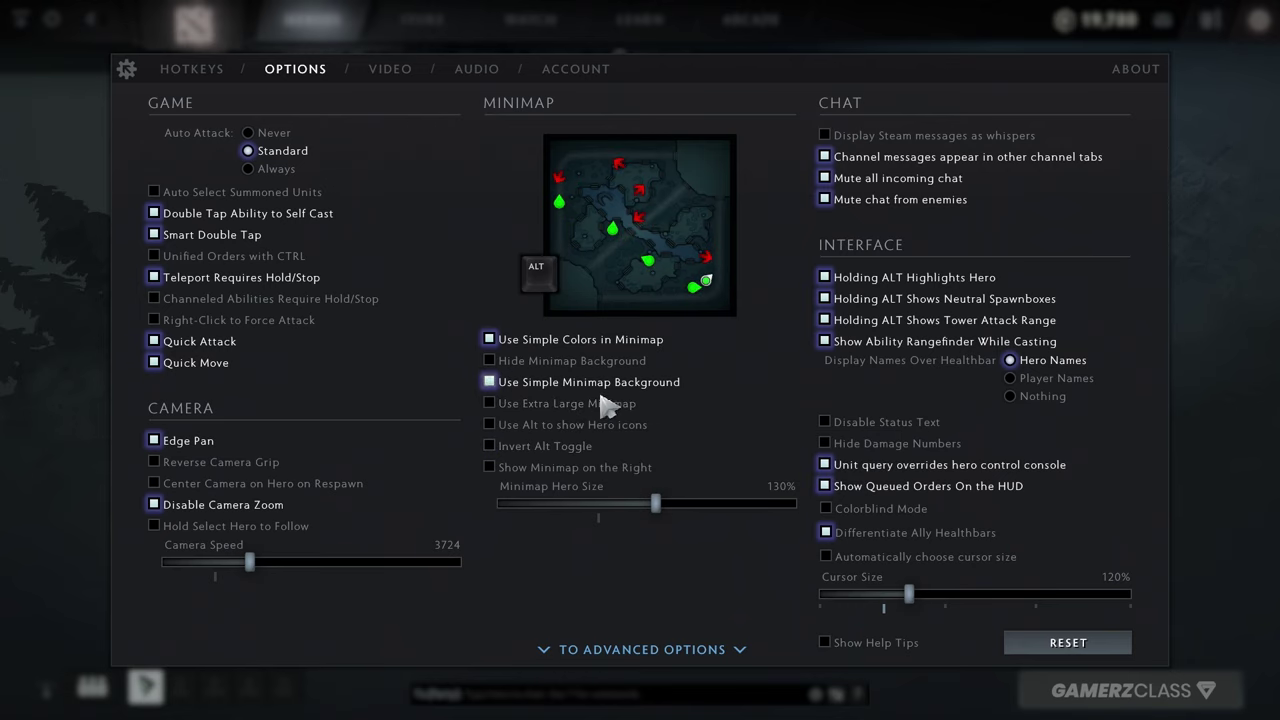
pyautogui.click(576, 342)
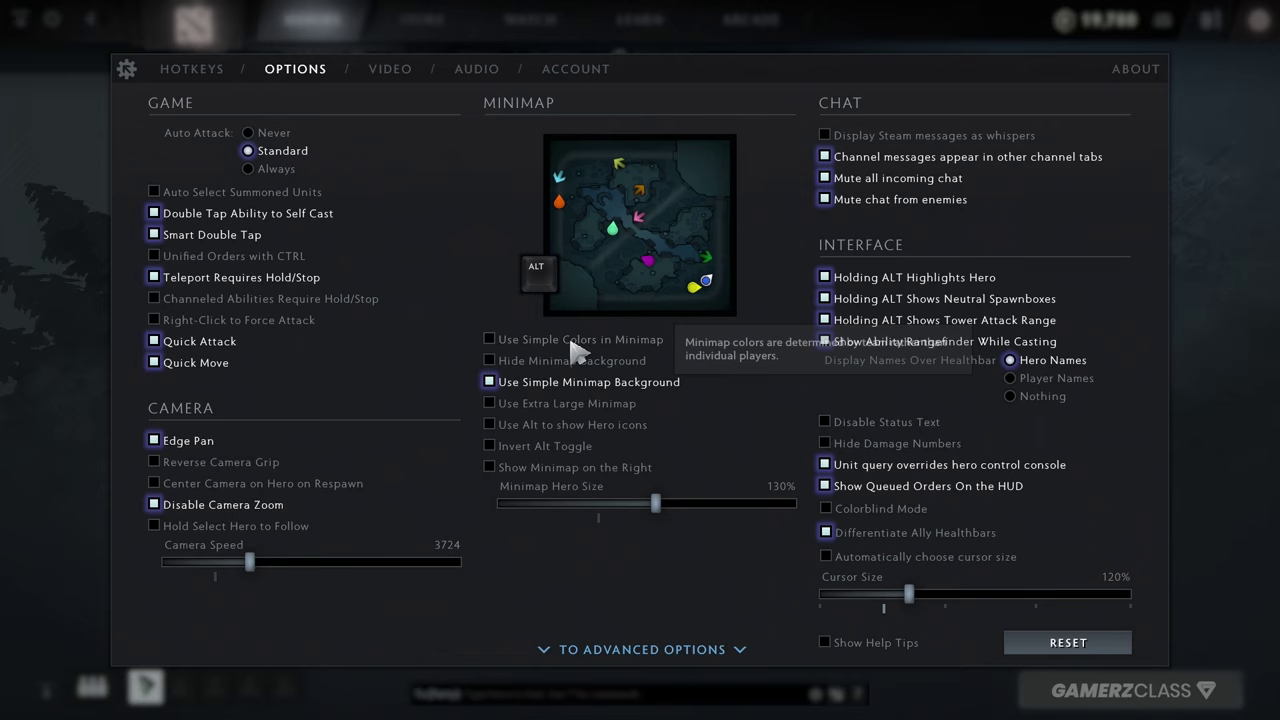
pyautogui.click(600, 345)
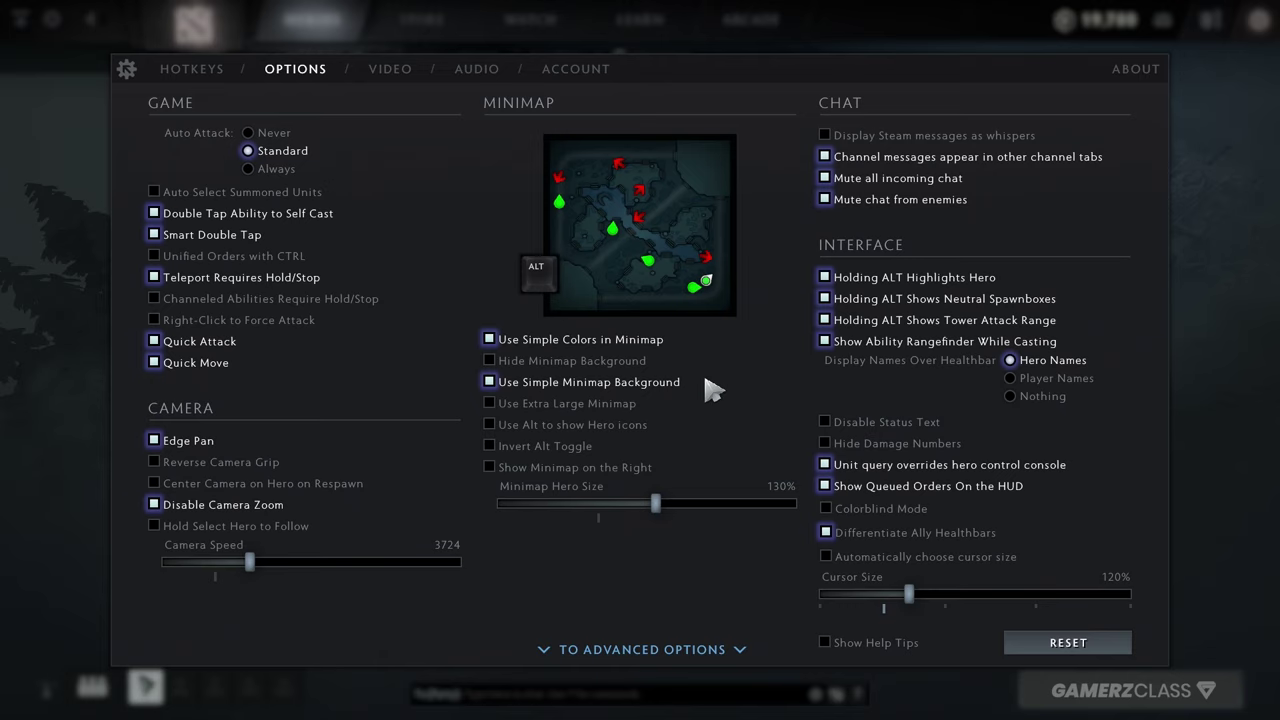
# Re-check Use Extra Large Minimap and Invert Alt Toggle, leaving Use Alt to show Hero icons unchecked
pyautogui.click(565, 404)
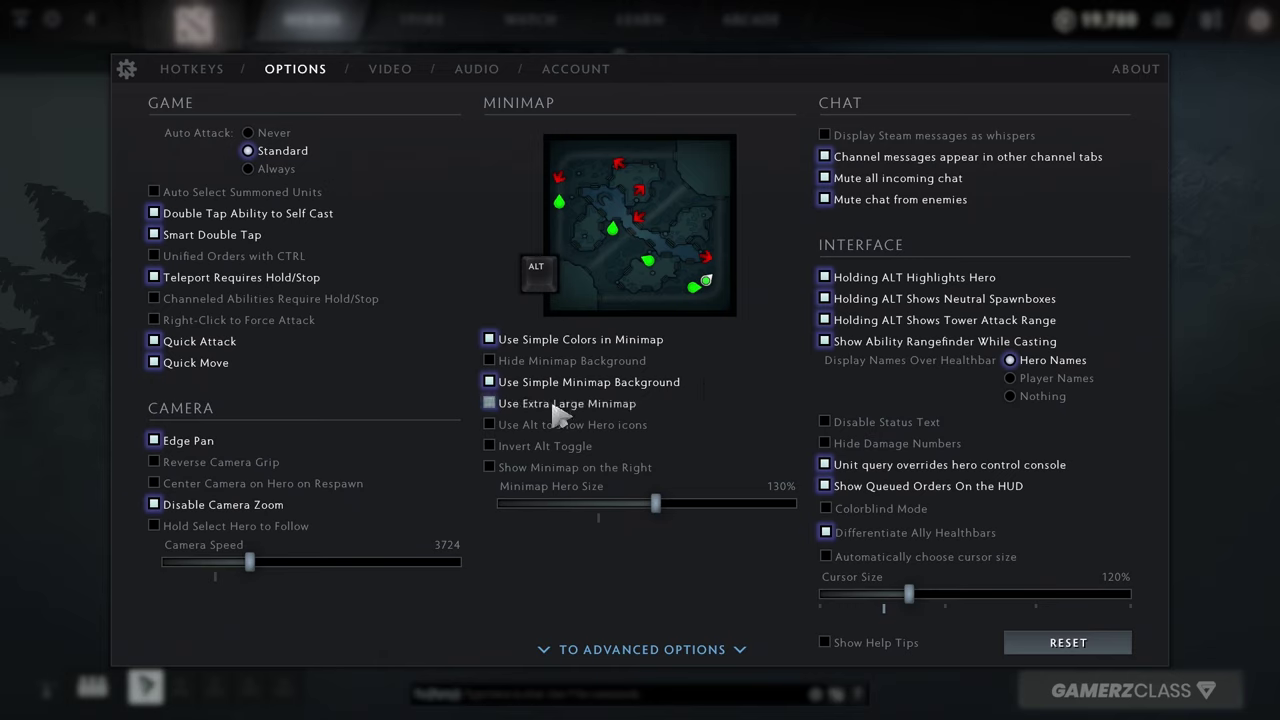
pyautogui.click(565, 425)
pyautogui.click(561, 446)
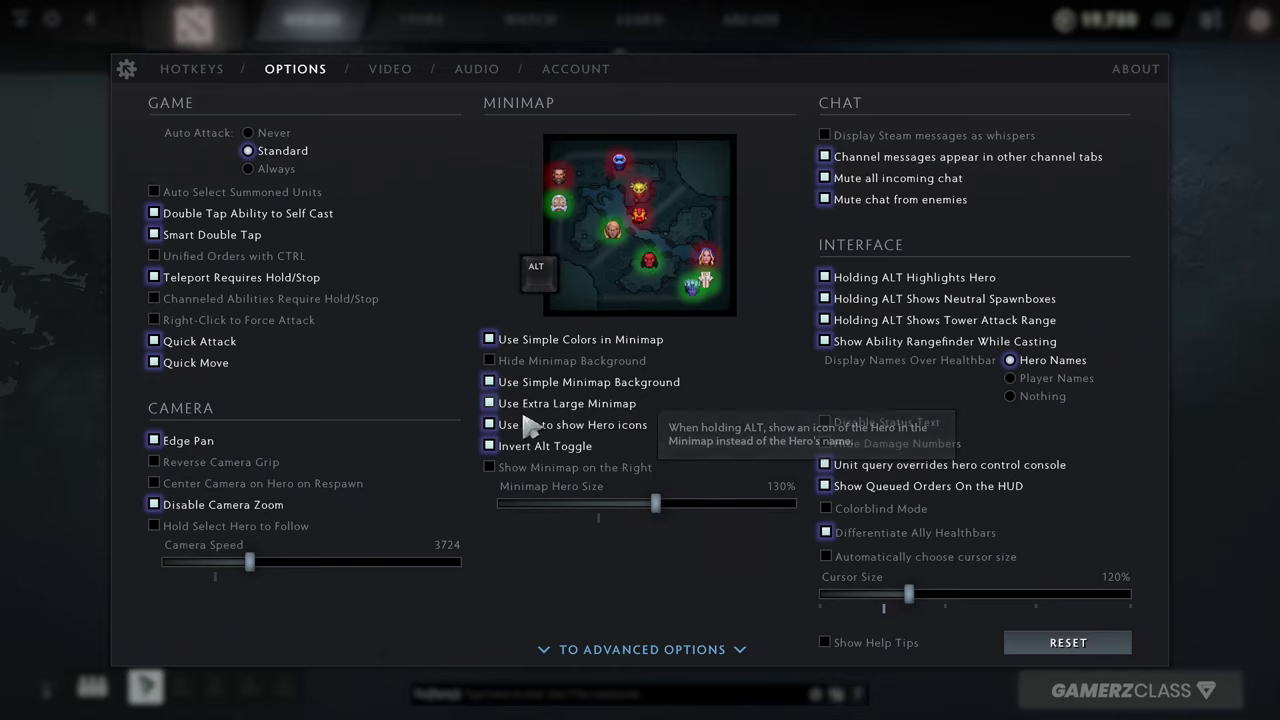
pyautogui.click(558, 425)
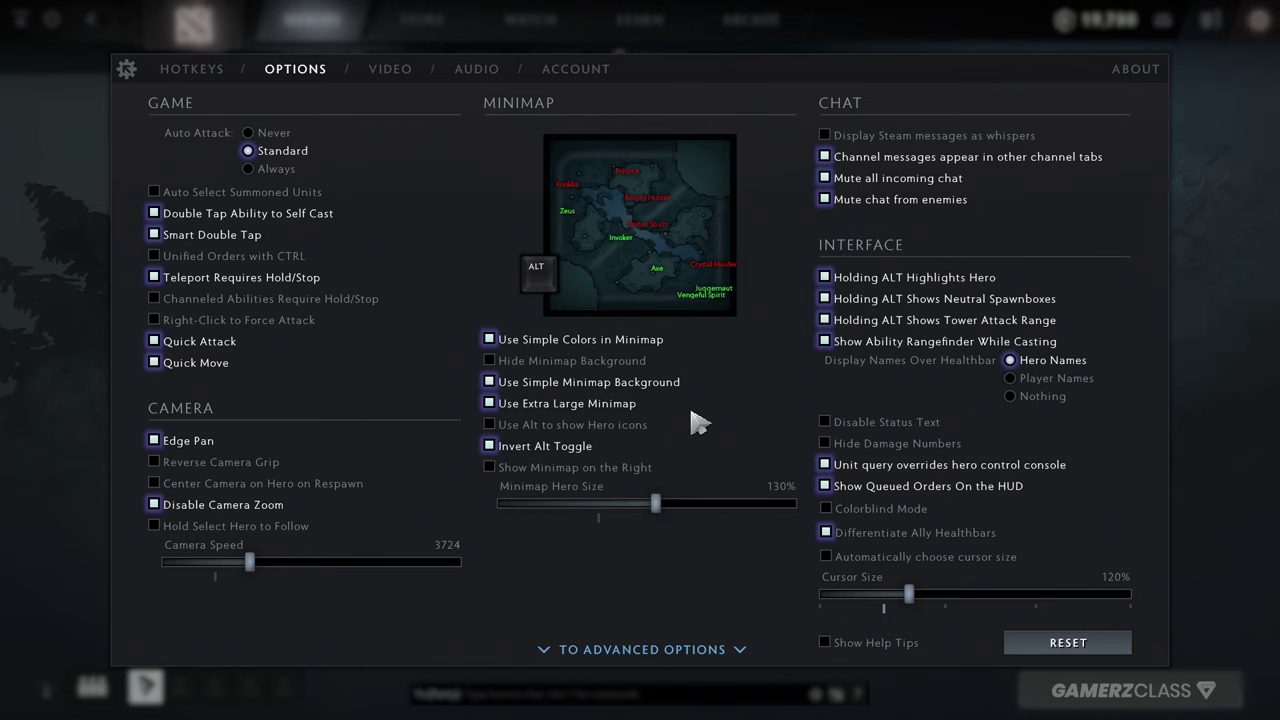
pyautogui.moveTo(1103, 168)
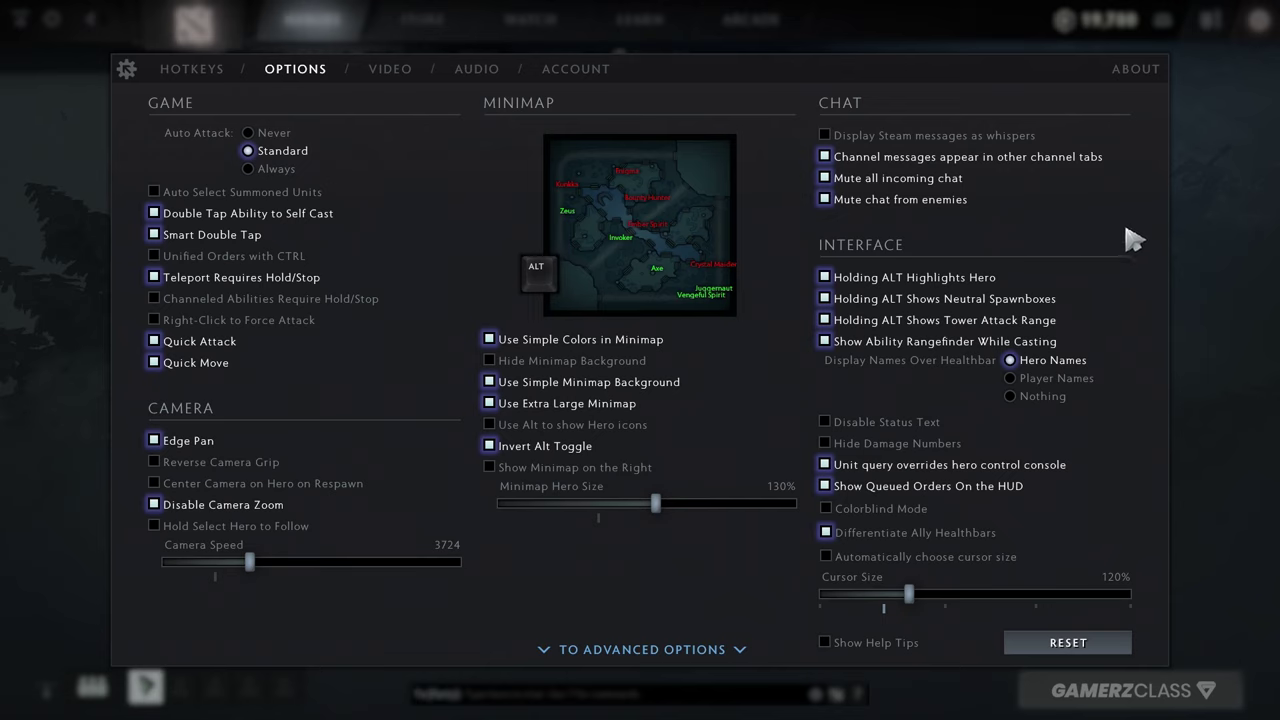
# Close settings to the Heroes page, then reopen them on the basic OPTIONS tab
pyautogui.moveTo(918, 290)
pyautogui.moveTo(1010, 308)
pyautogui.moveTo(950, 472)
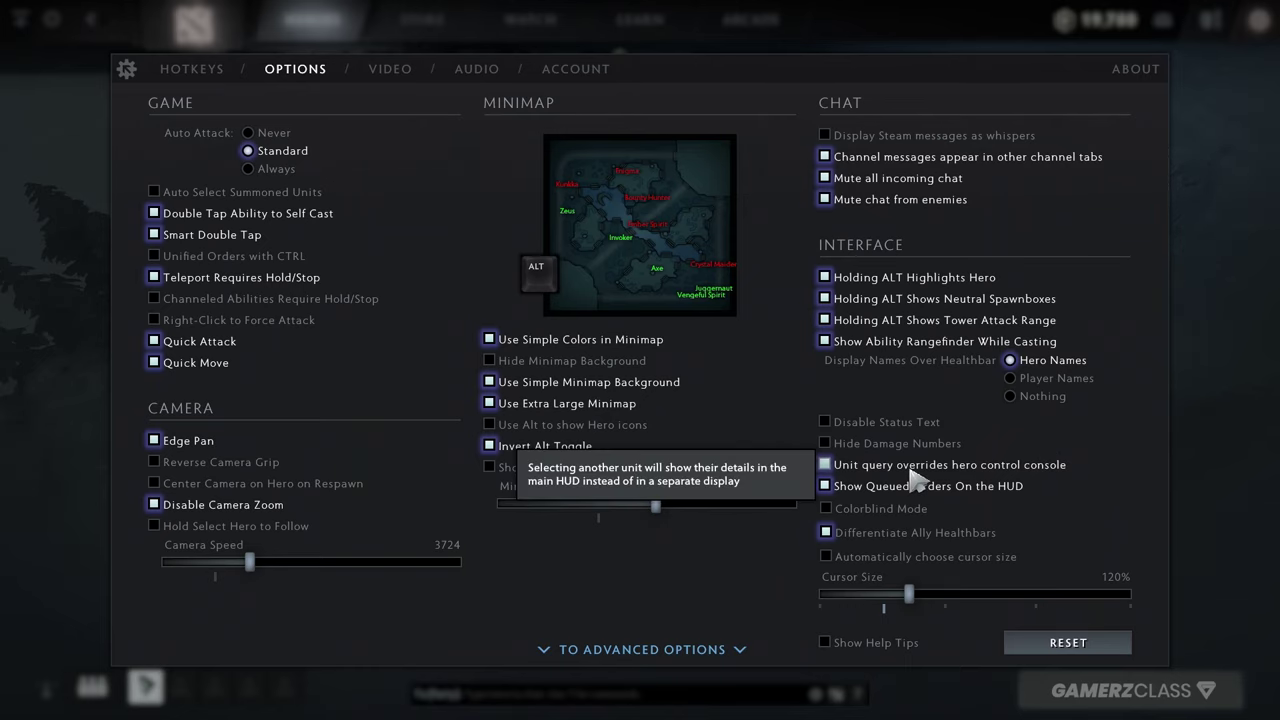
pyautogui.click(35, 40)
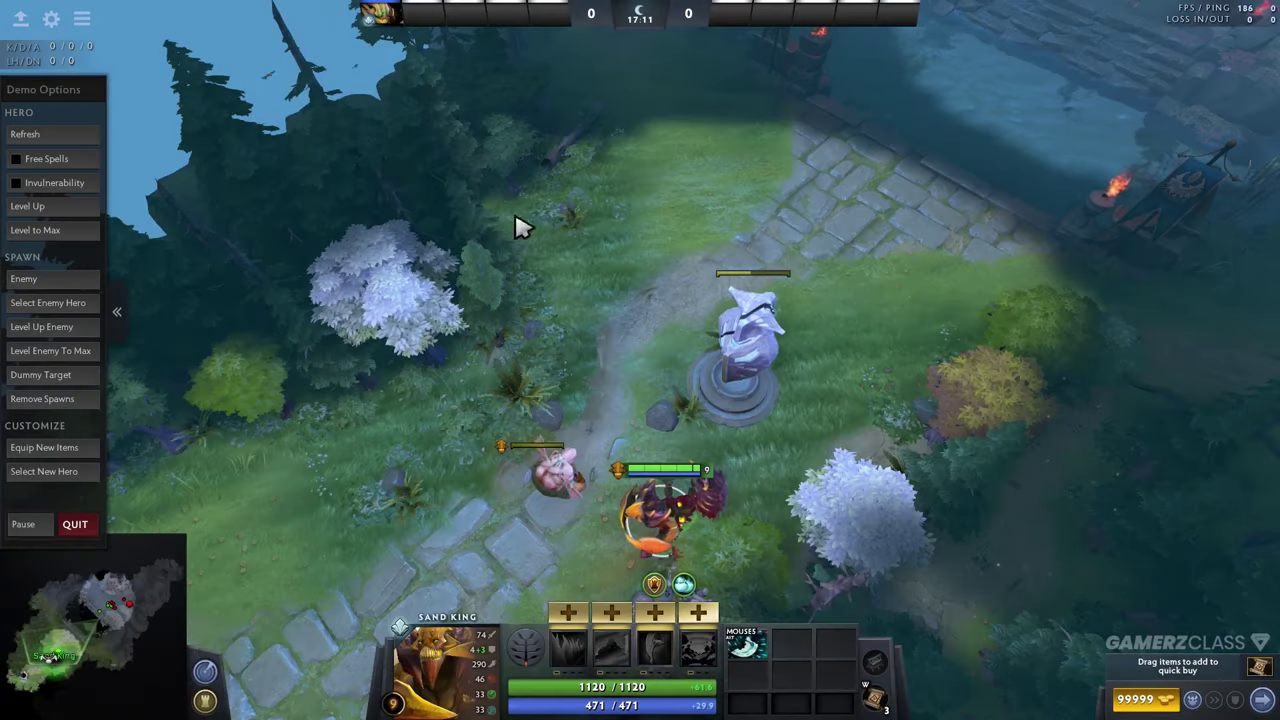
pyautogui.moveTo(751, 371)
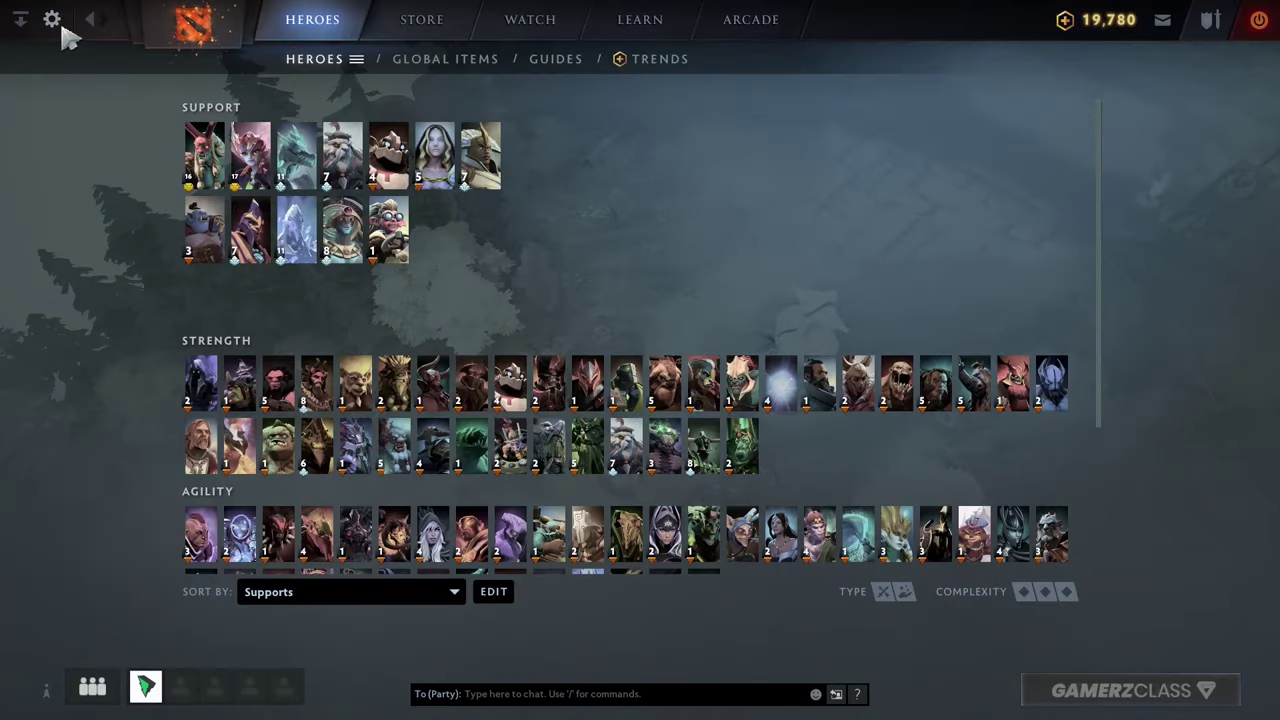
pyautogui.click(52, 19)
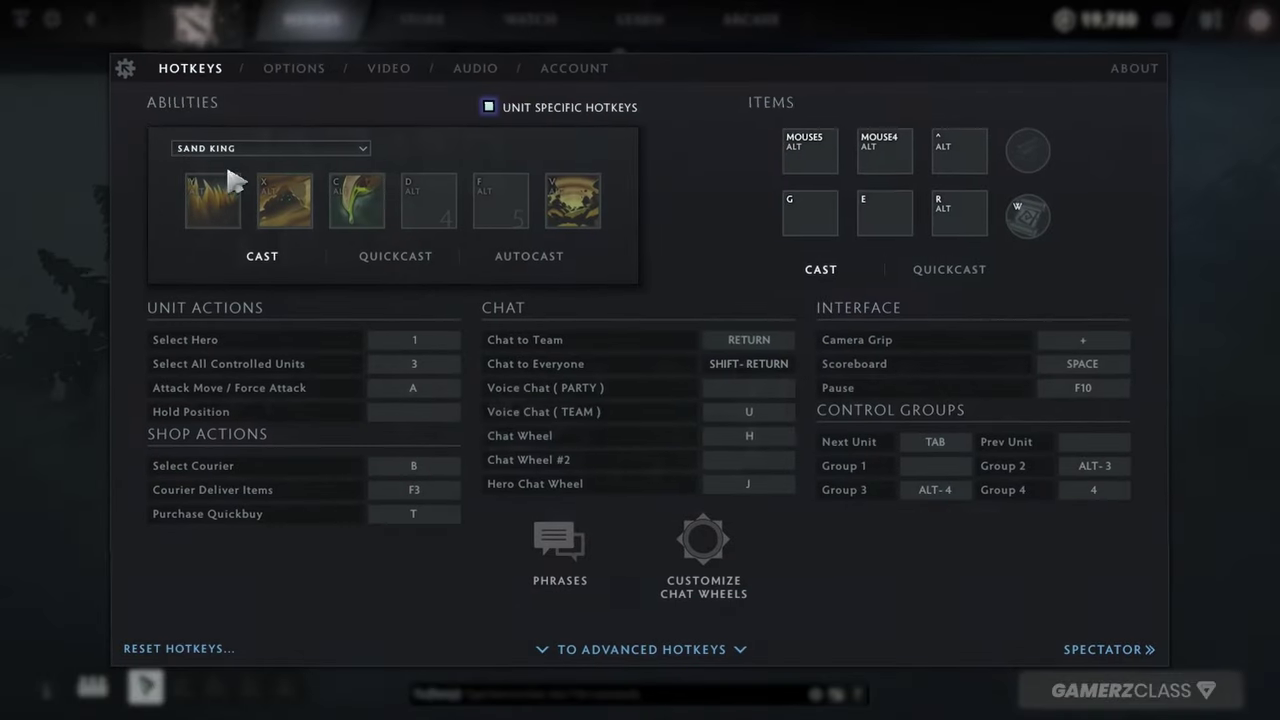
pyautogui.click(297, 69)
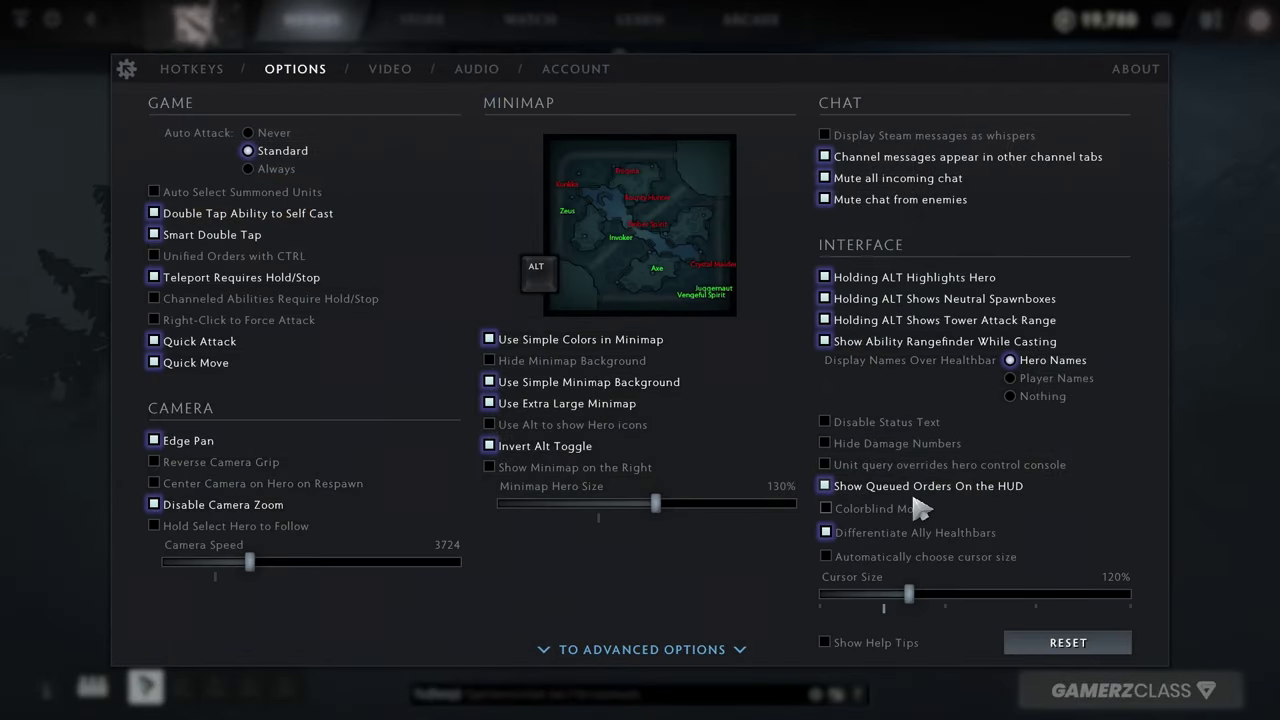
# Check 'Unit query overrides hero control console' and 'Differentiate Ally Healthbars' for yellow ally healthbars
pyautogui.click(975, 466)
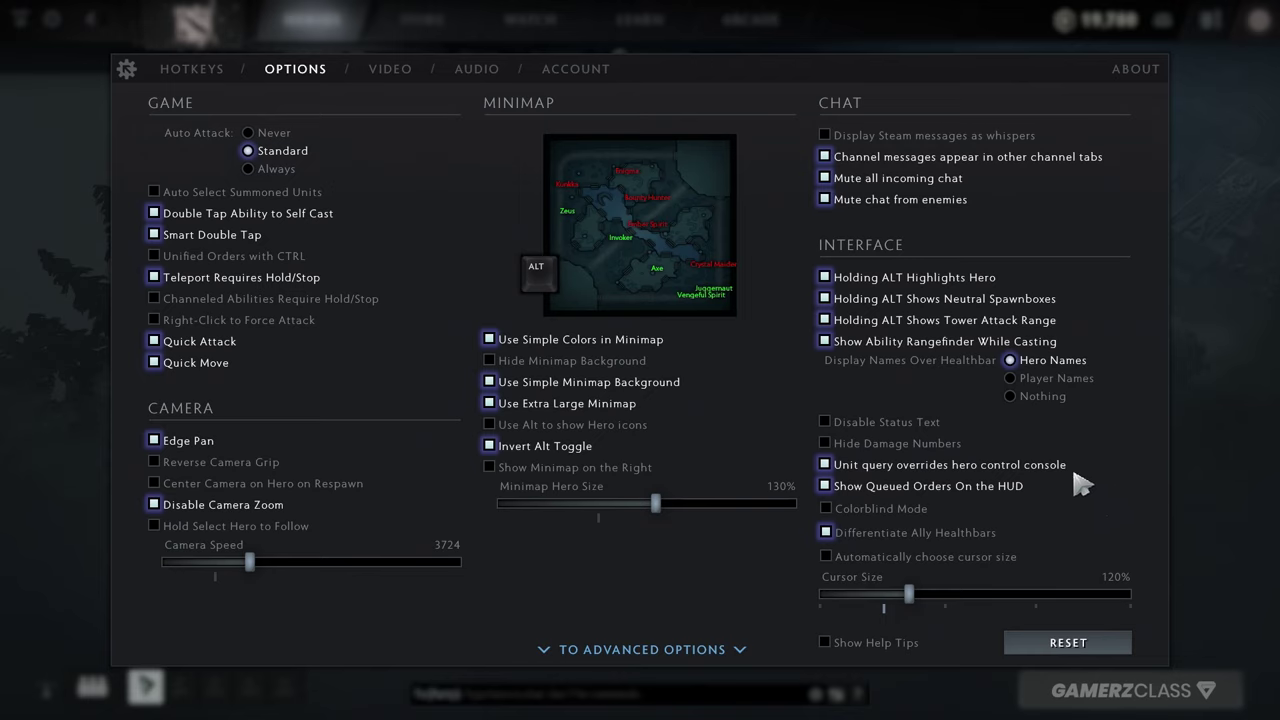
pyautogui.moveTo(937, 556)
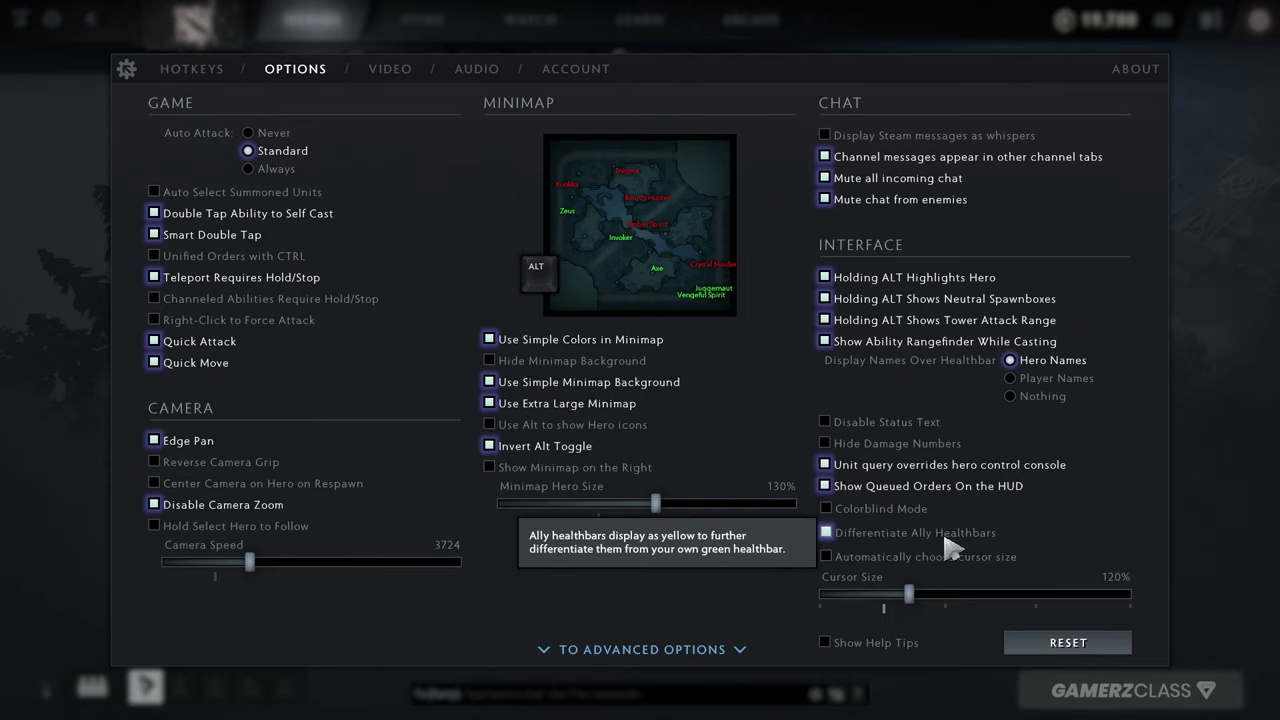
pyautogui.click(945, 537)
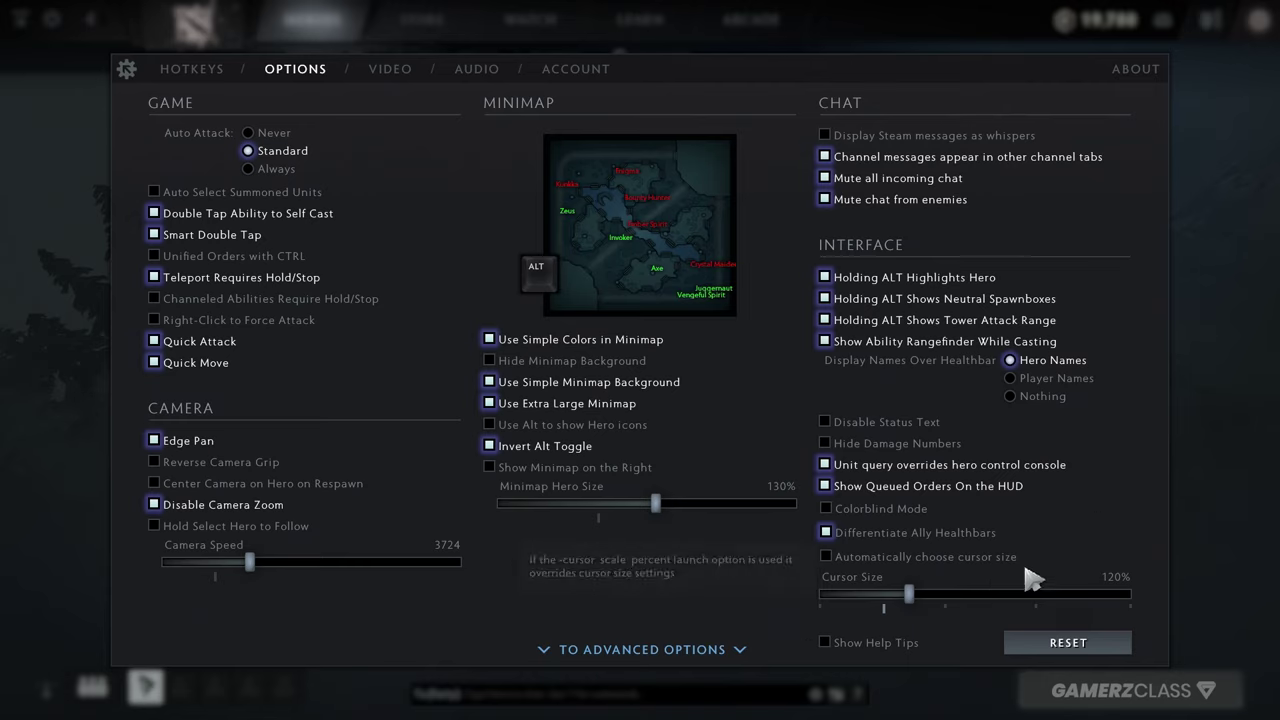
# Go to Advanced Options from the bottom of the Options page
pyautogui.moveTo(1017, 564)
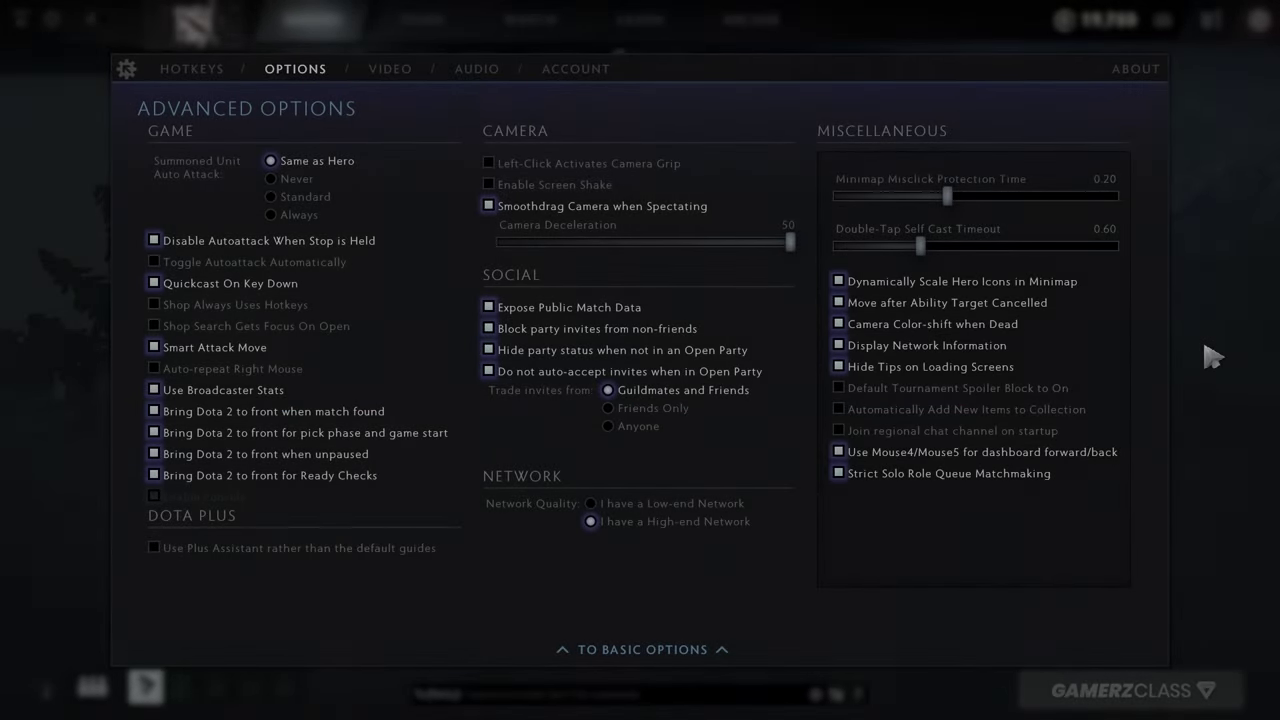
pyautogui.moveTo(790, 230)
pyautogui.click(330, 78)
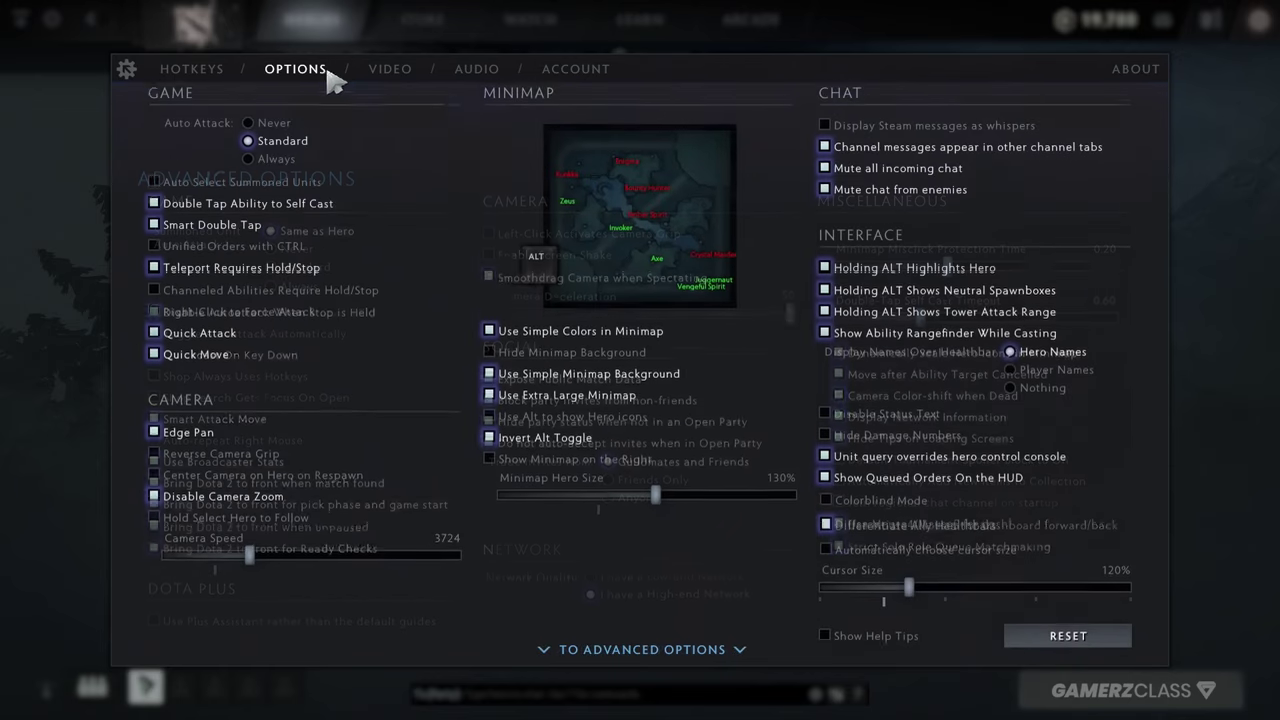
pyautogui.click(712, 652)
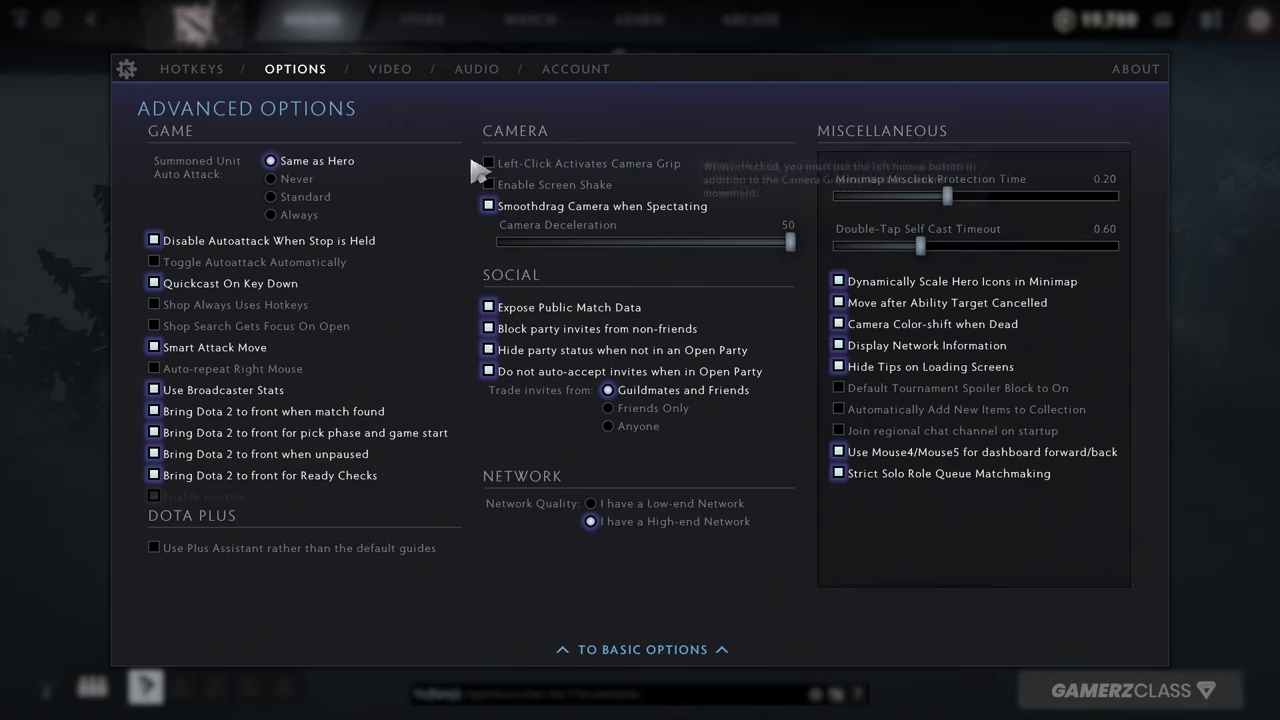
# Uncheck Quickcast On Key Down in the Advanced Options
pyautogui.moveTo(310, 265)
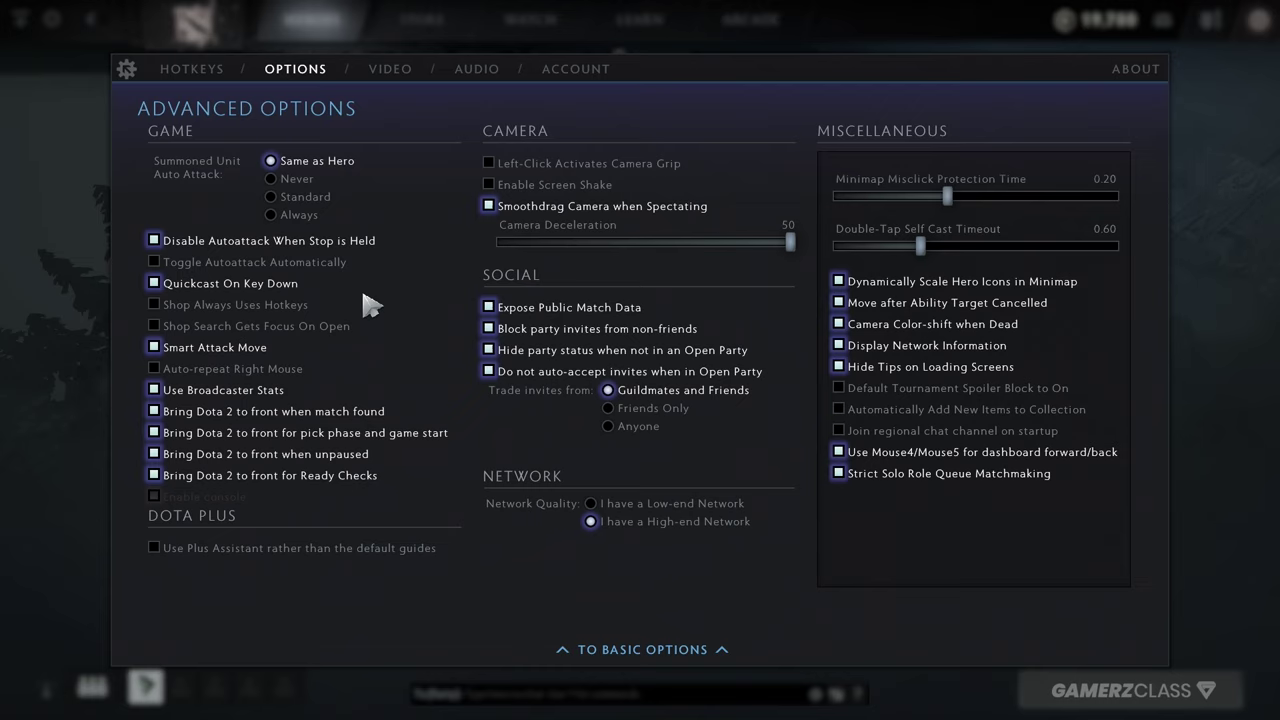
pyautogui.click(281, 298)
pyautogui.moveTo(355, 318)
pyautogui.moveTo(308, 302)
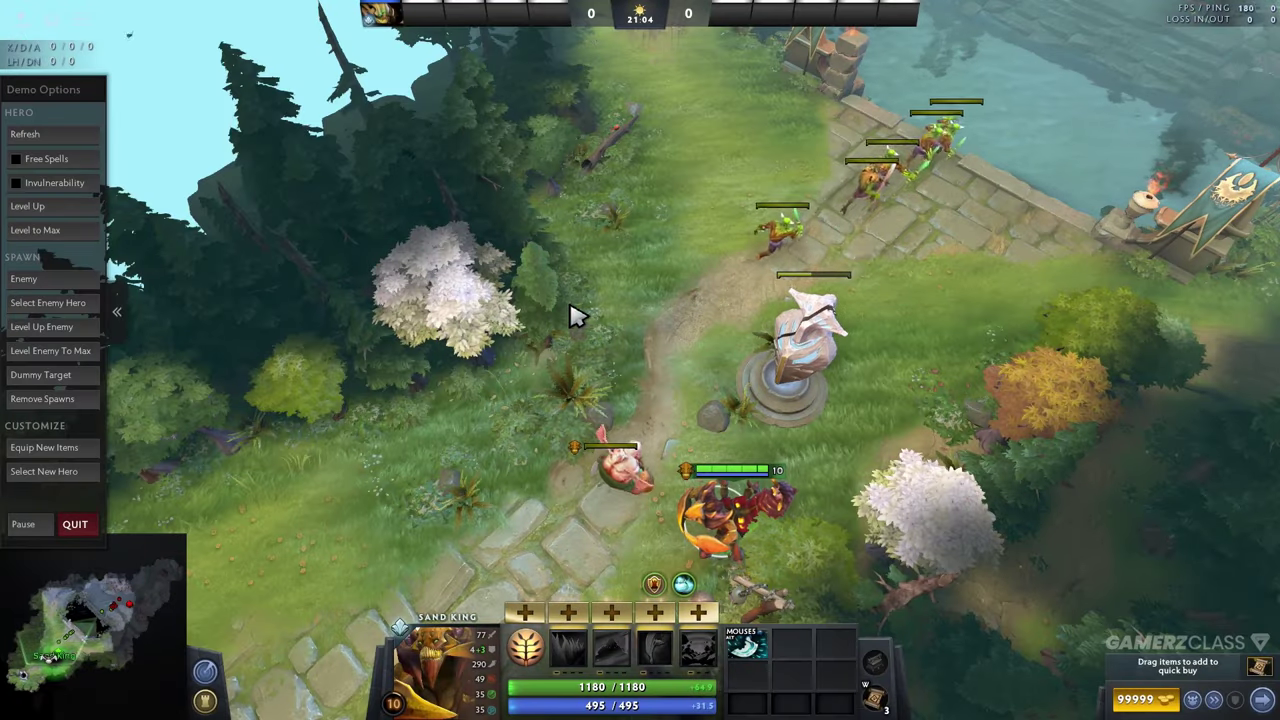
# Type '11' and 'qq' into the shop search, then clear it, close the shop and exit the demo
pyautogui.press('F4')
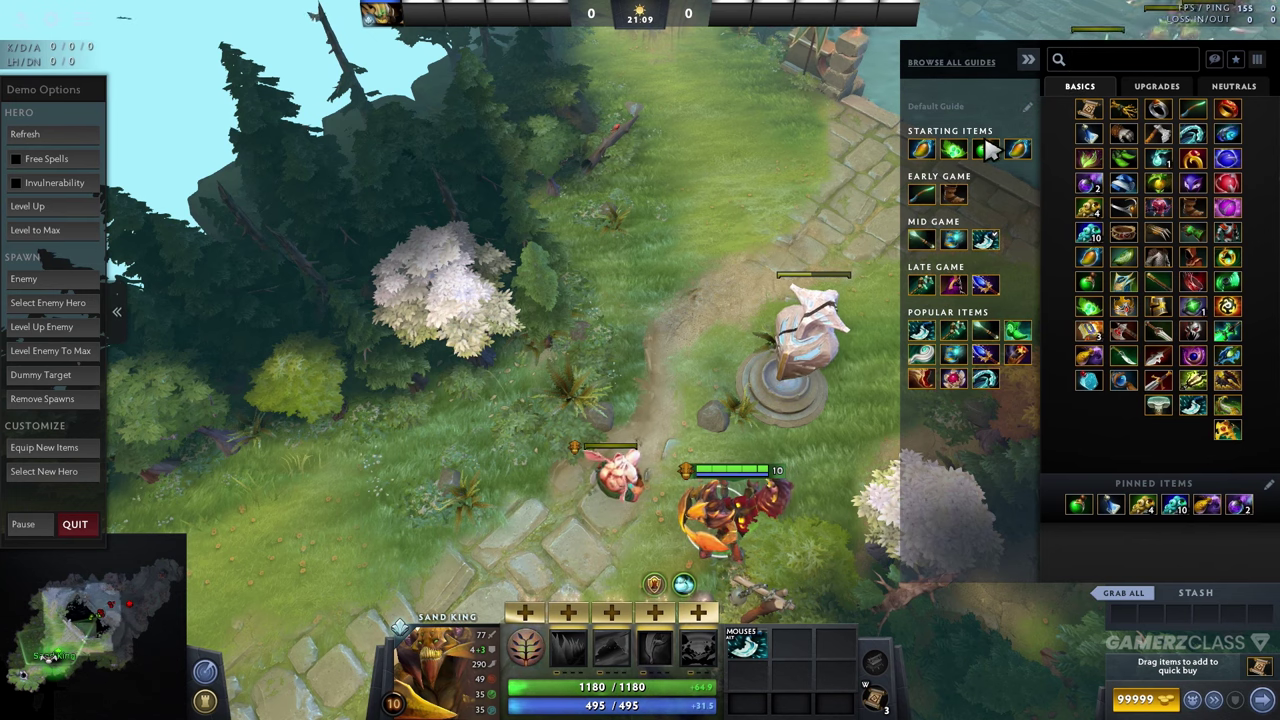
pyautogui.write('1')
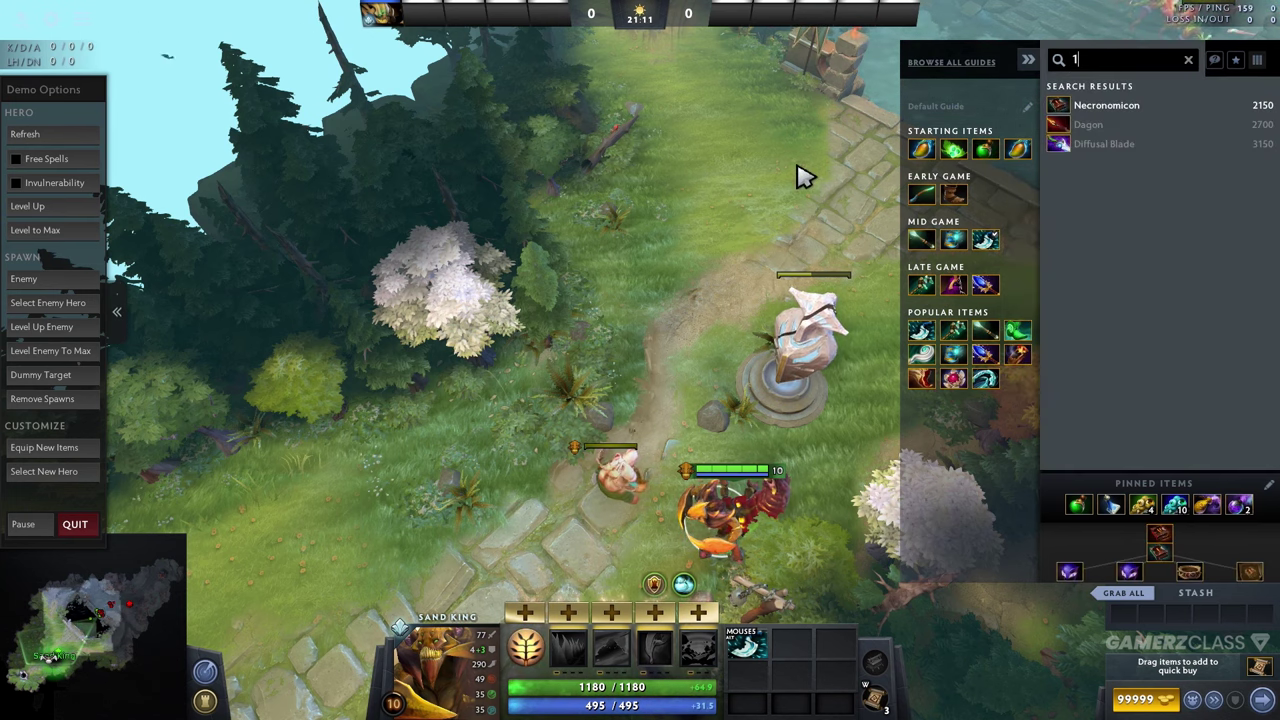
pyautogui.write('1')
pyautogui.press('BackSpace')
pyautogui.press('BackSpace')
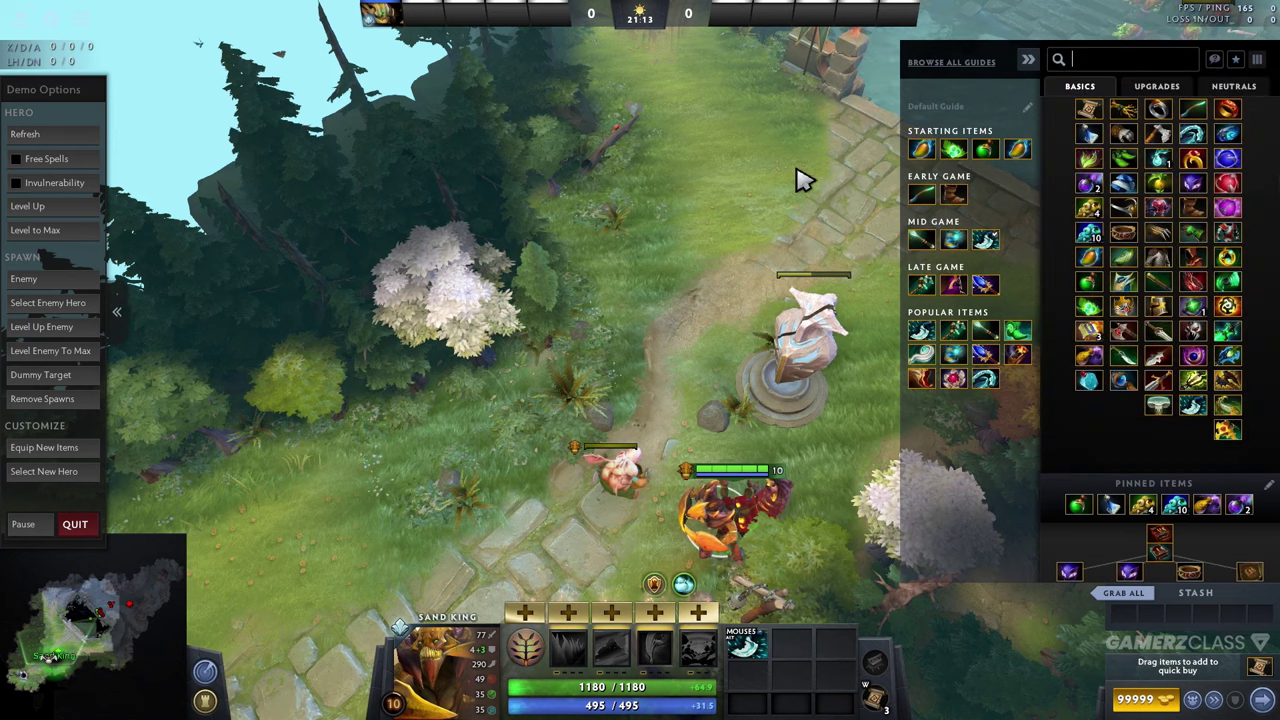
pyautogui.write('qq')
pyautogui.press('Escape')
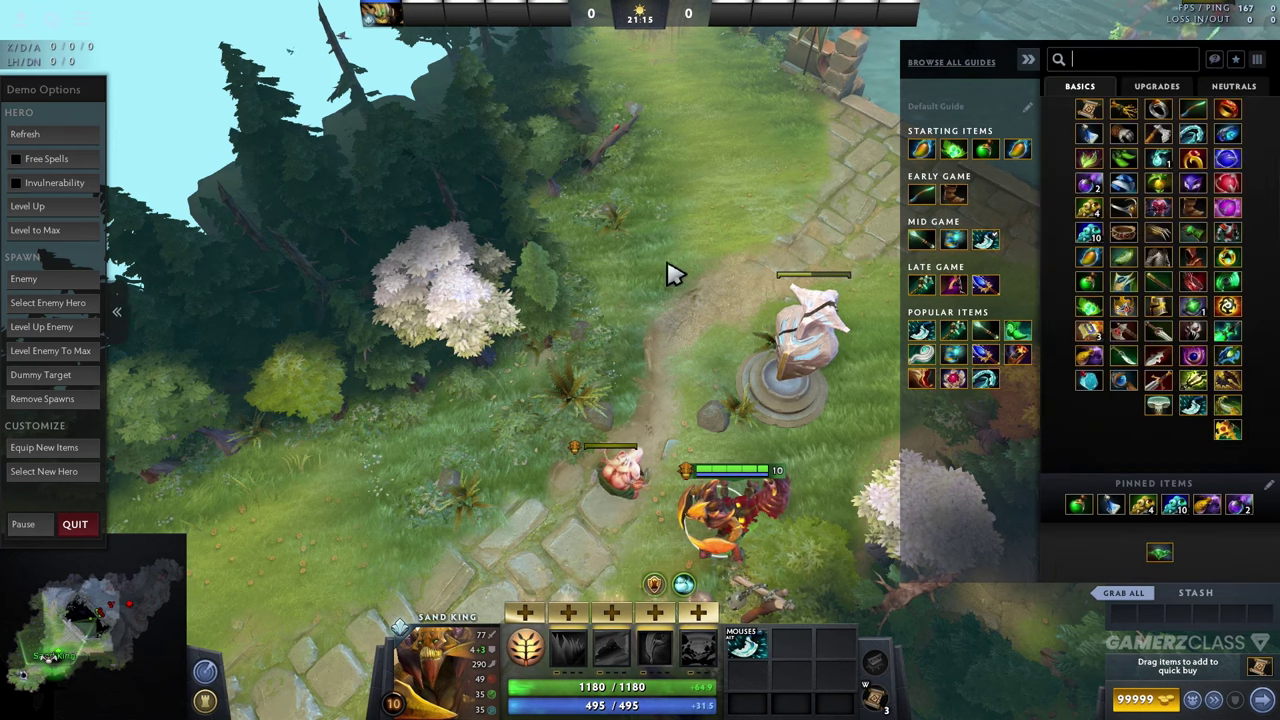
pyautogui.press('Escape')
# Return to the dashboard and open settings, going from OPTIONS to TO ADVANCED OPTIONS
pyautogui.click(50, 22)
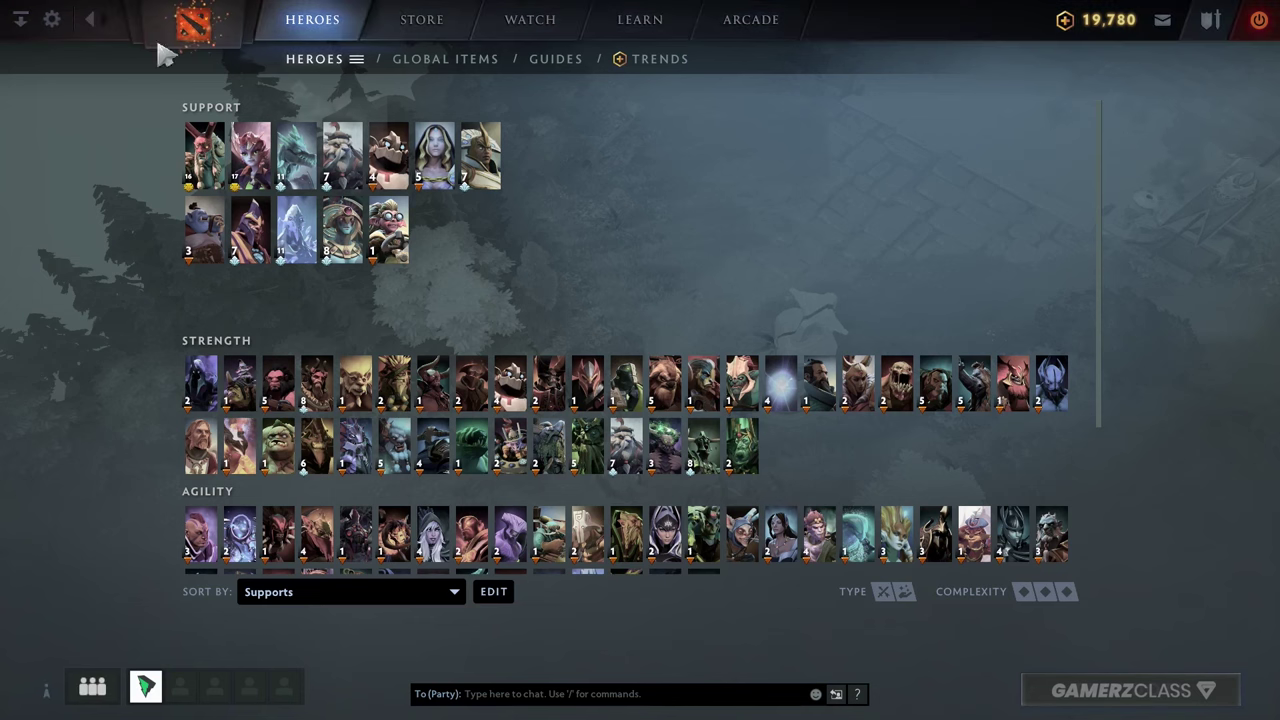
pyautogui.click(51, 19)
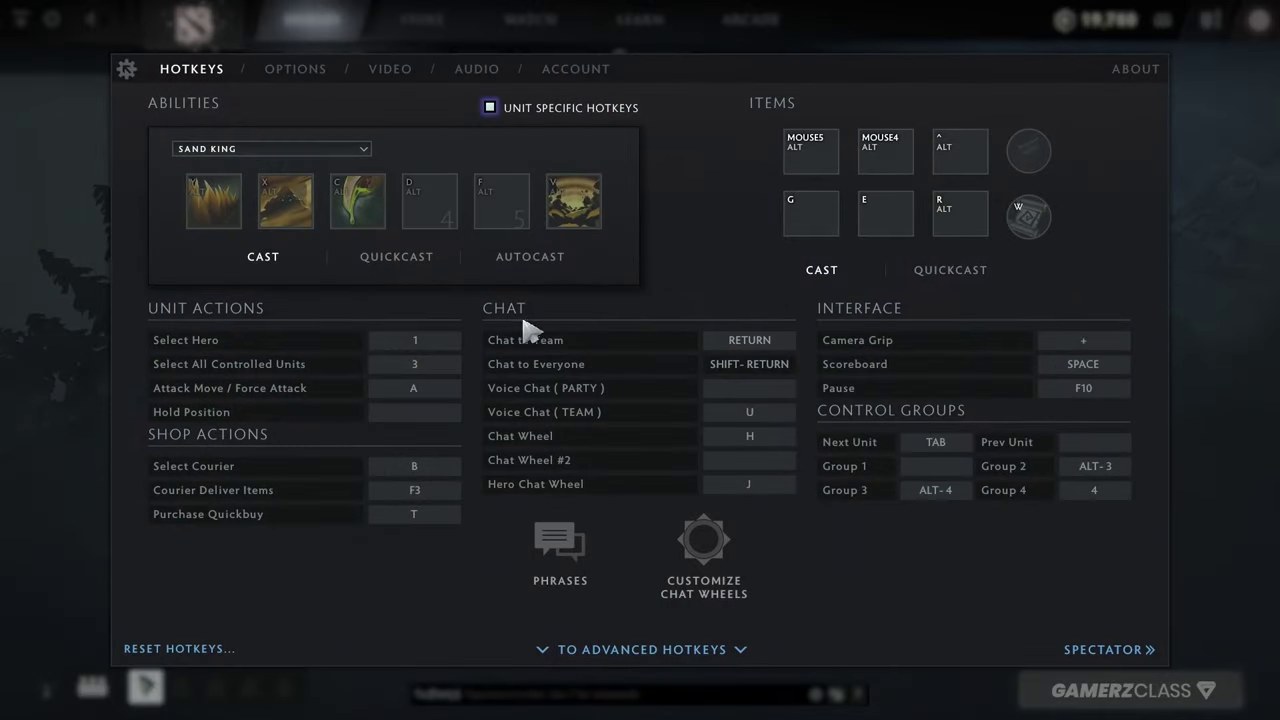
pyautogui.click(300, 70)
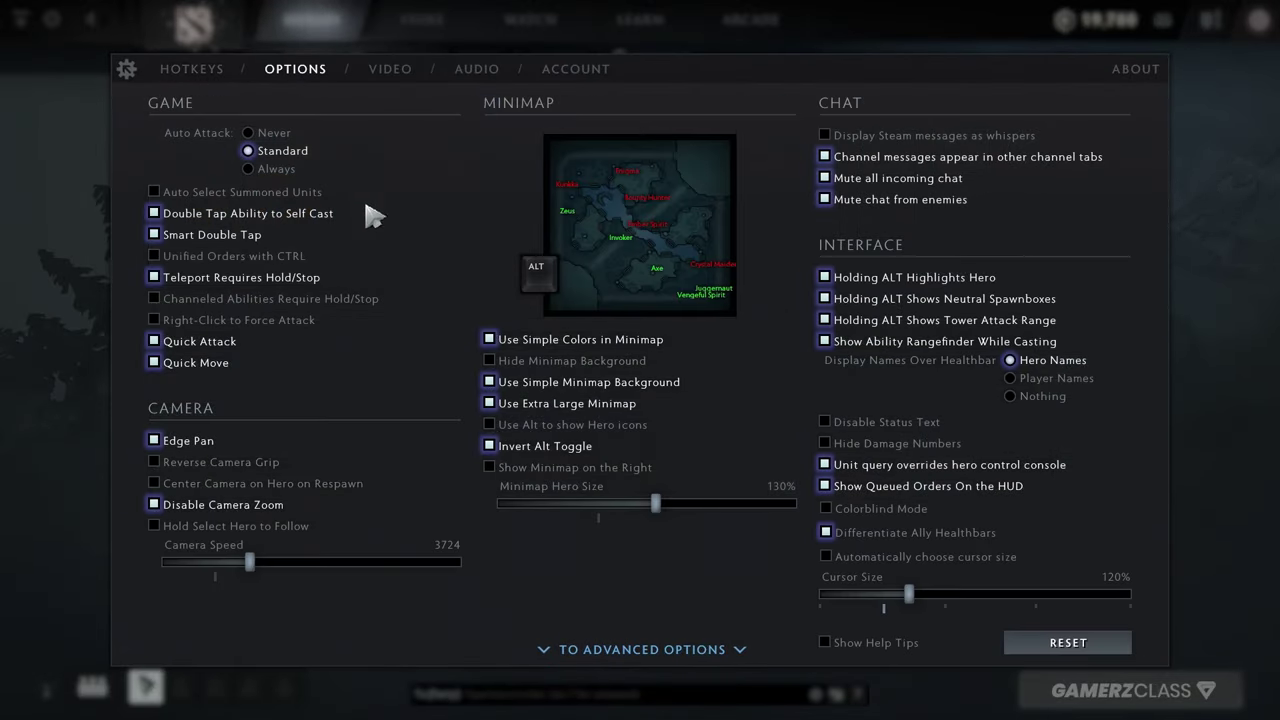
pyautogui.click(672, 650)
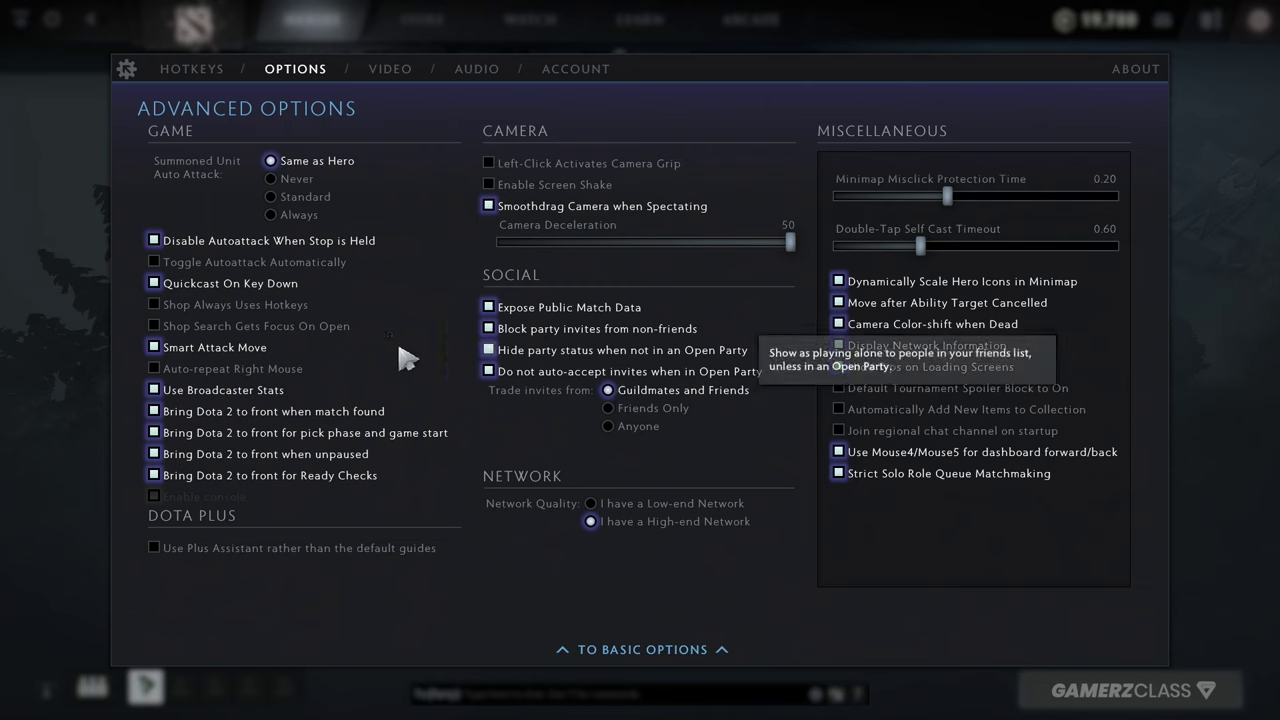
pyautogui.moveTo(262, 352)
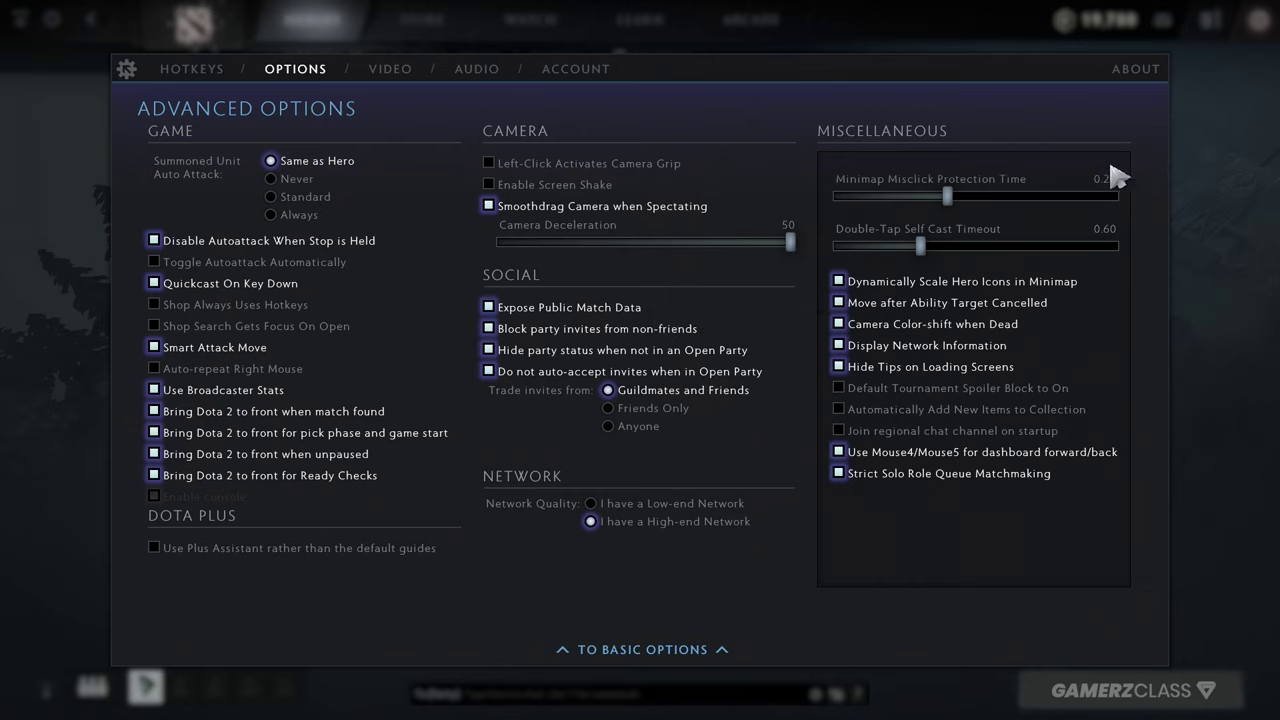
# Check the changed settings in the hero demo game, then head back to the dashboard
pyautogui.moveTo(955, 200)
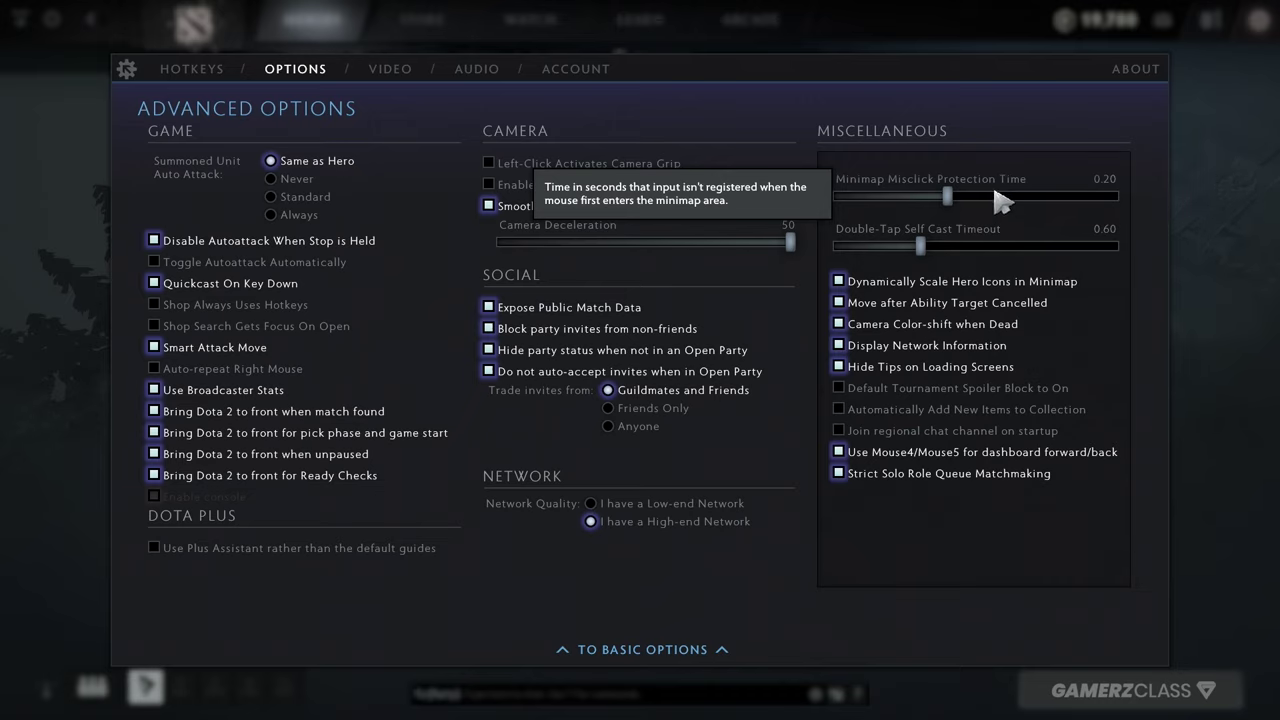
pyautogui.moveTo(975, 258)
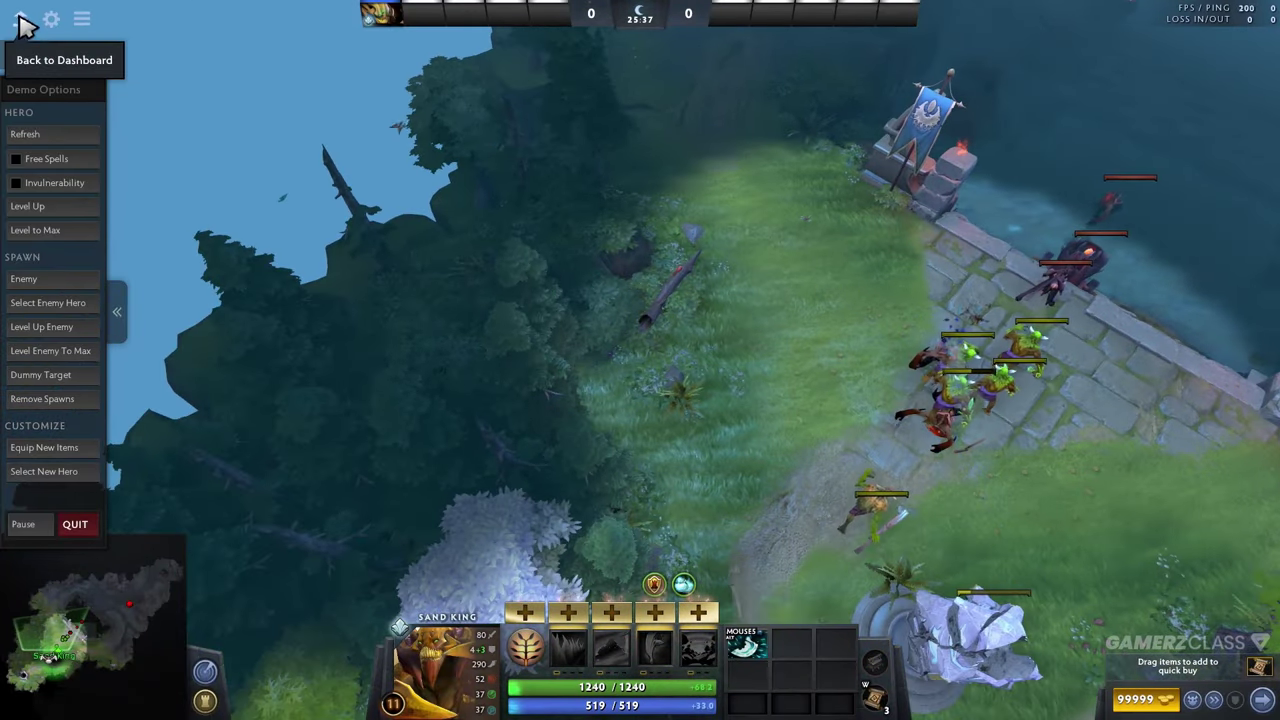
pyautogui.click(20, 20)
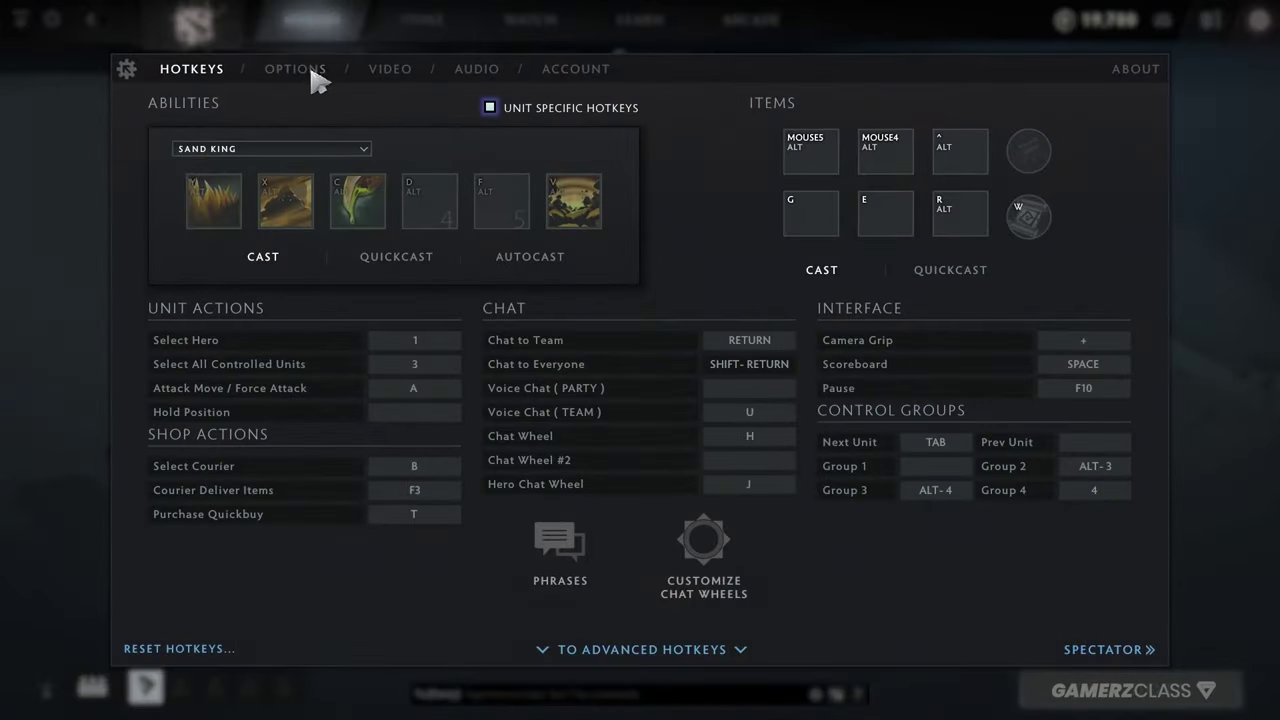
# Reopen the settings on the Options page and expand into Advanced Options
pyautogui.click(310, 70)
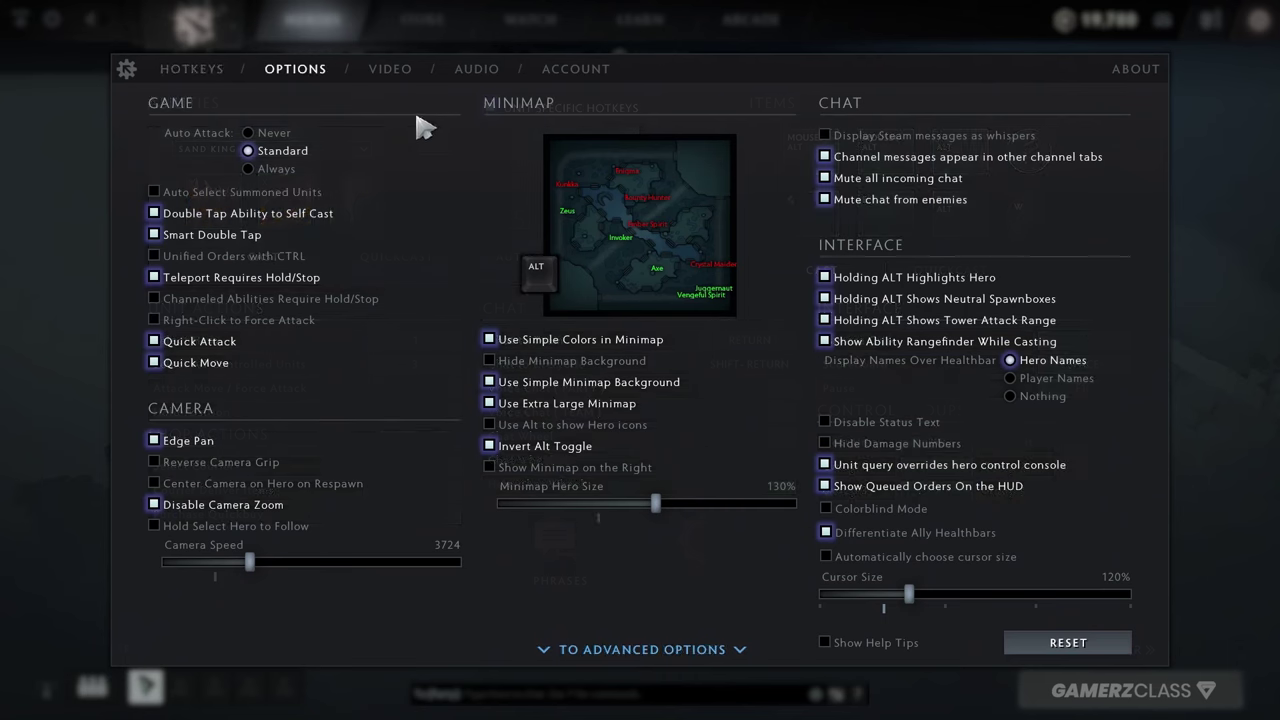
pyautogui.click(680, 652)
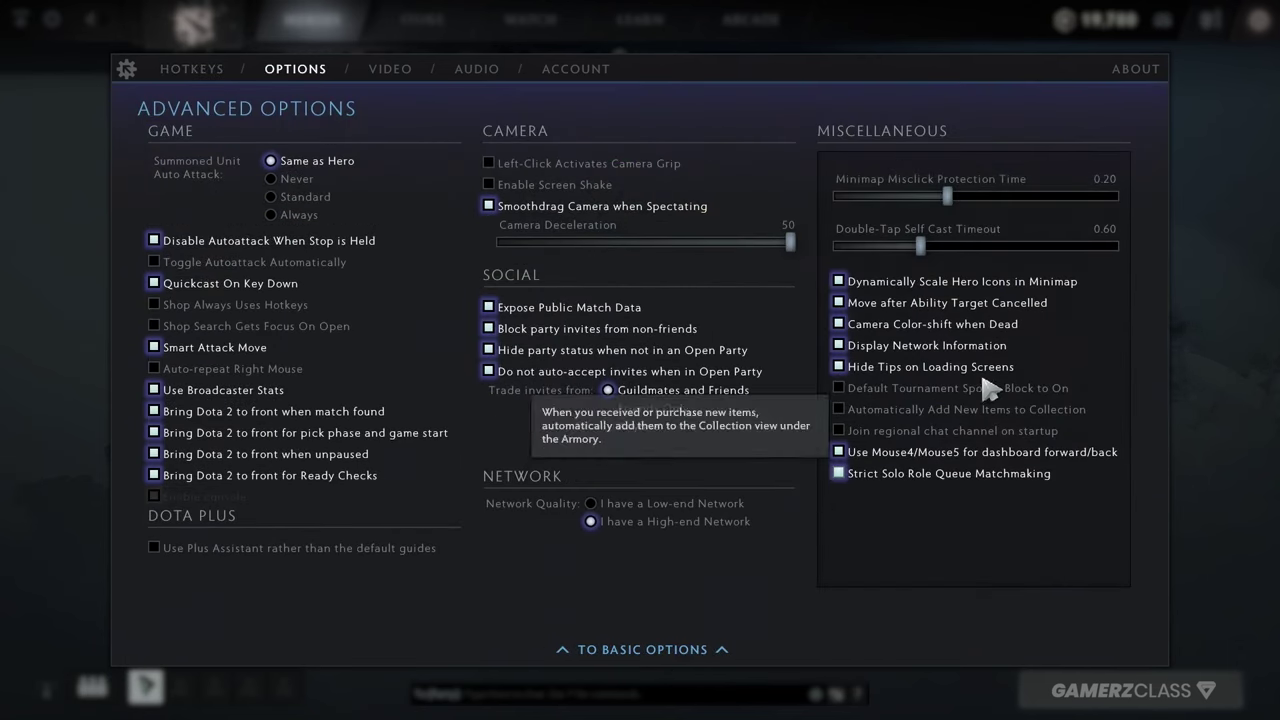